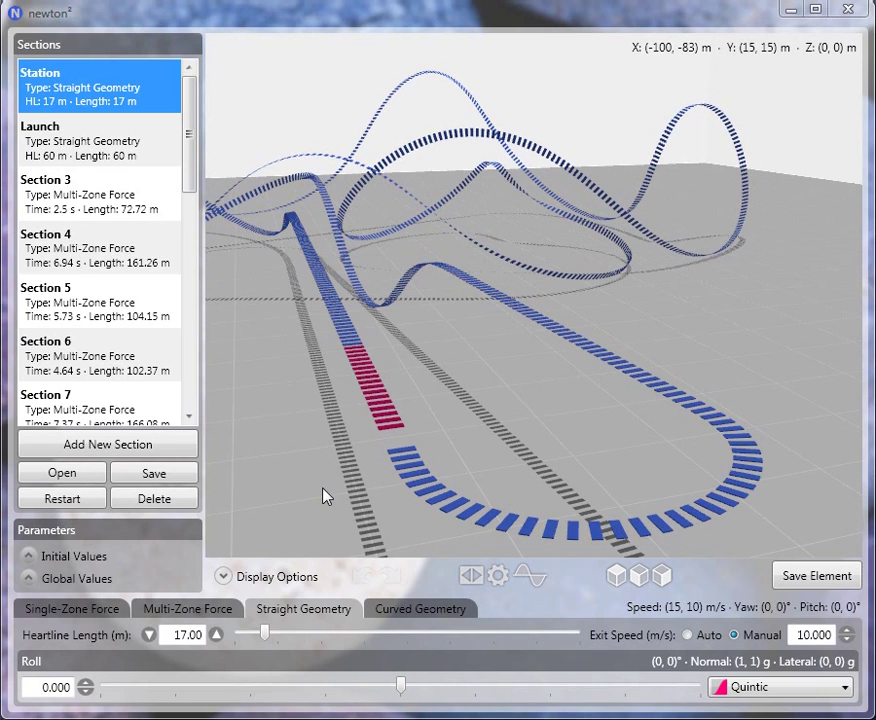
Review the Station, Launch, Brakes and Final Turn sections of the coaster track.
left_click_drag(189, 150, 175, 115)
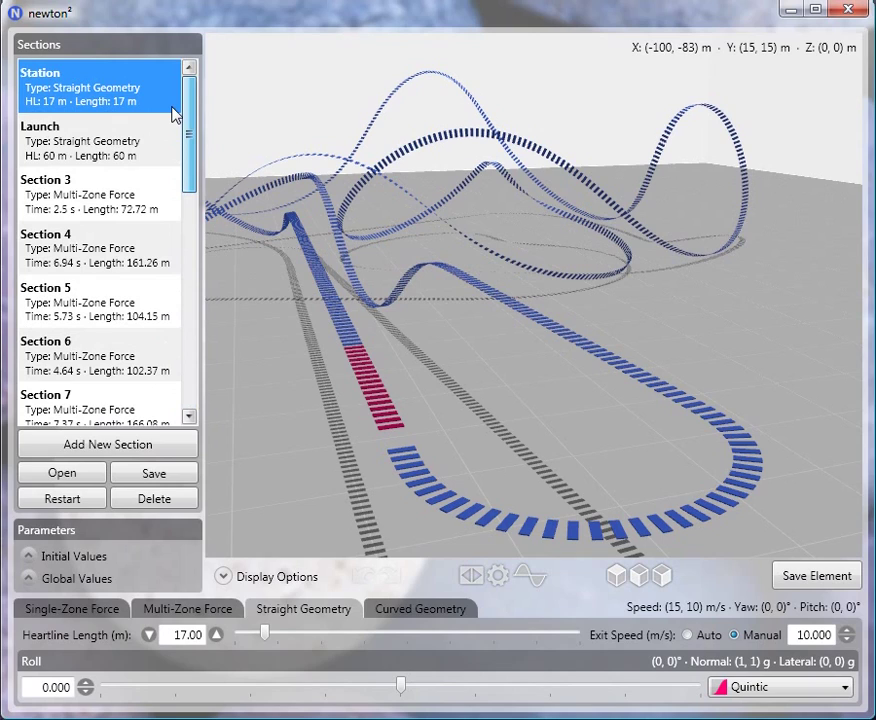
right_click(50, 95)
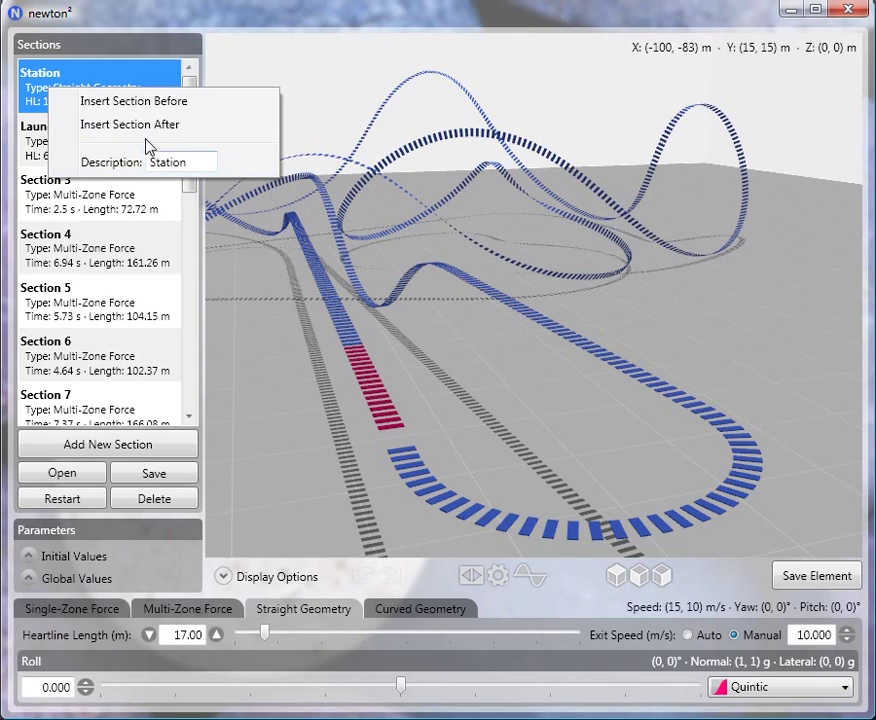
left_click(27, 90)
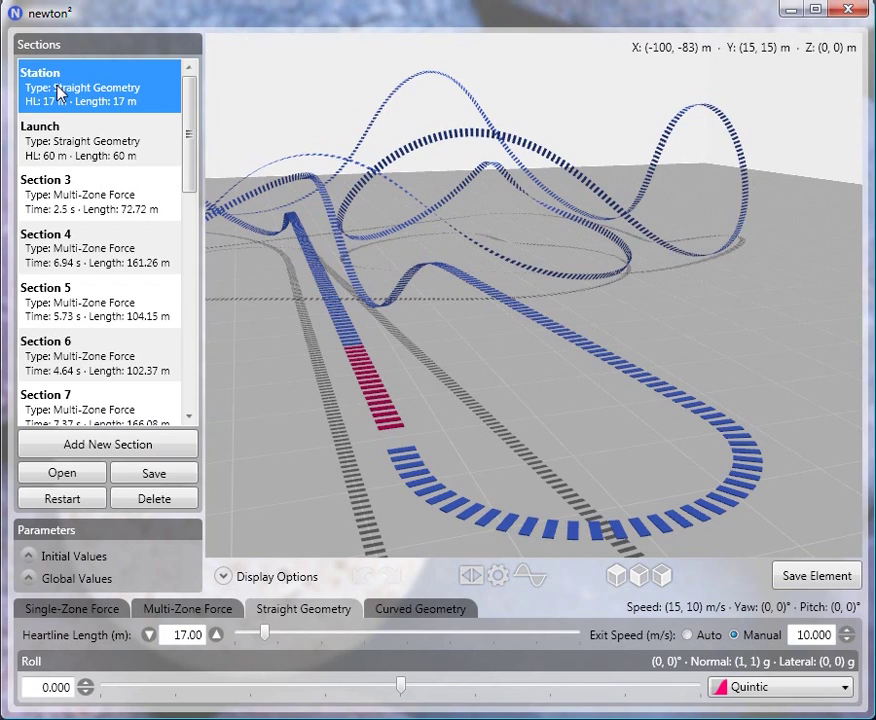
left_click(58, 152)
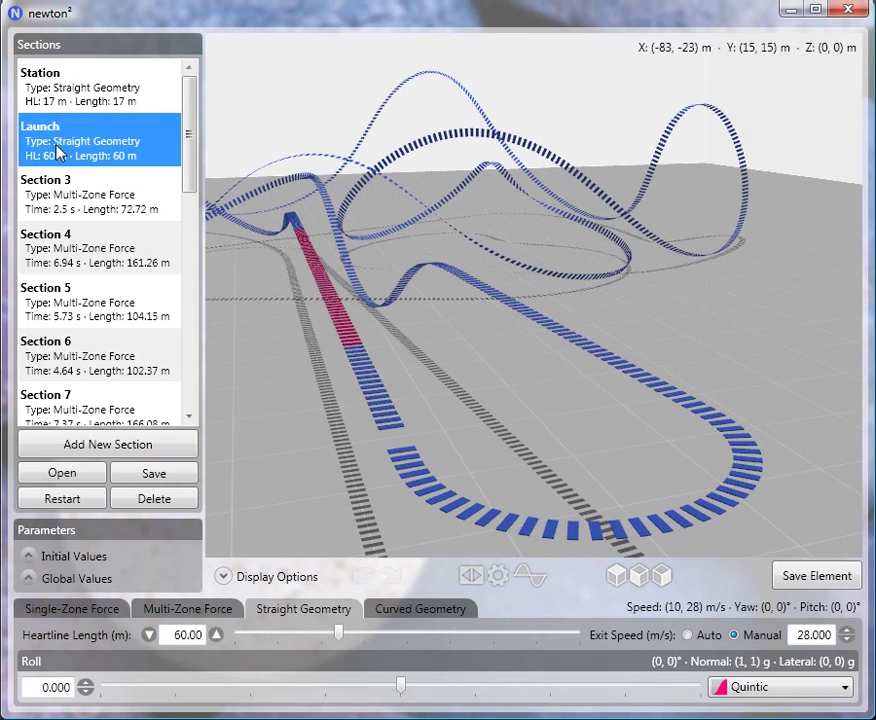
left_click_drag(193, 155, 175, 352)
scroll(175, 352, "down", 2)
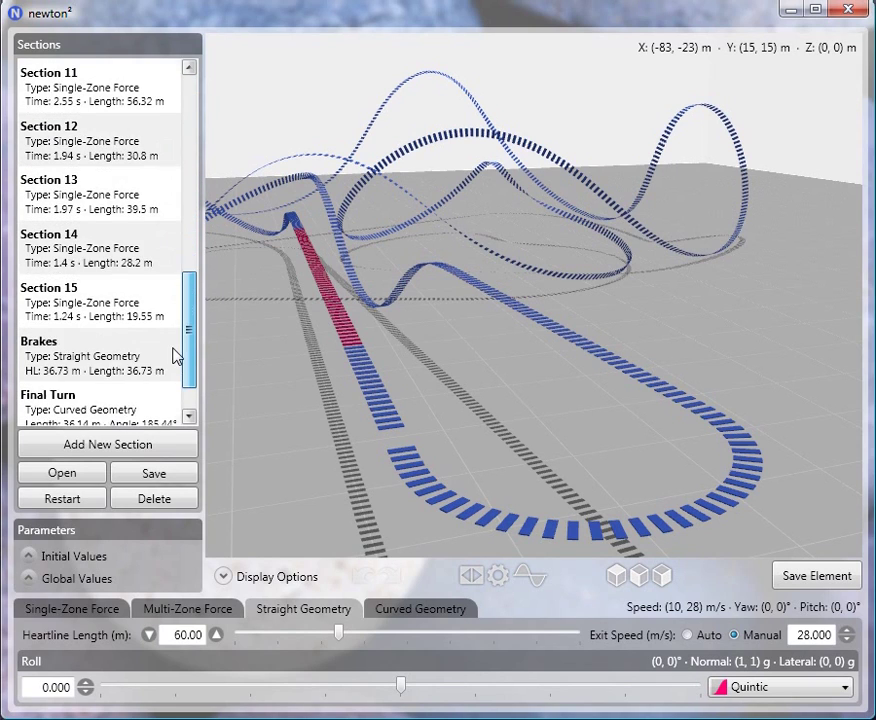
left_click(118, 311)
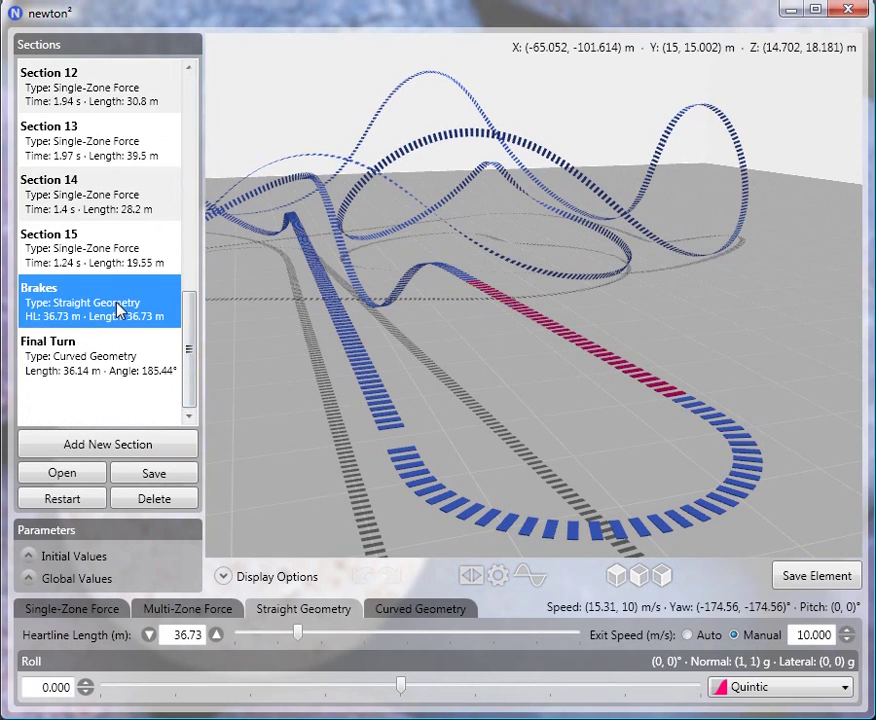
left_click(137, 367)
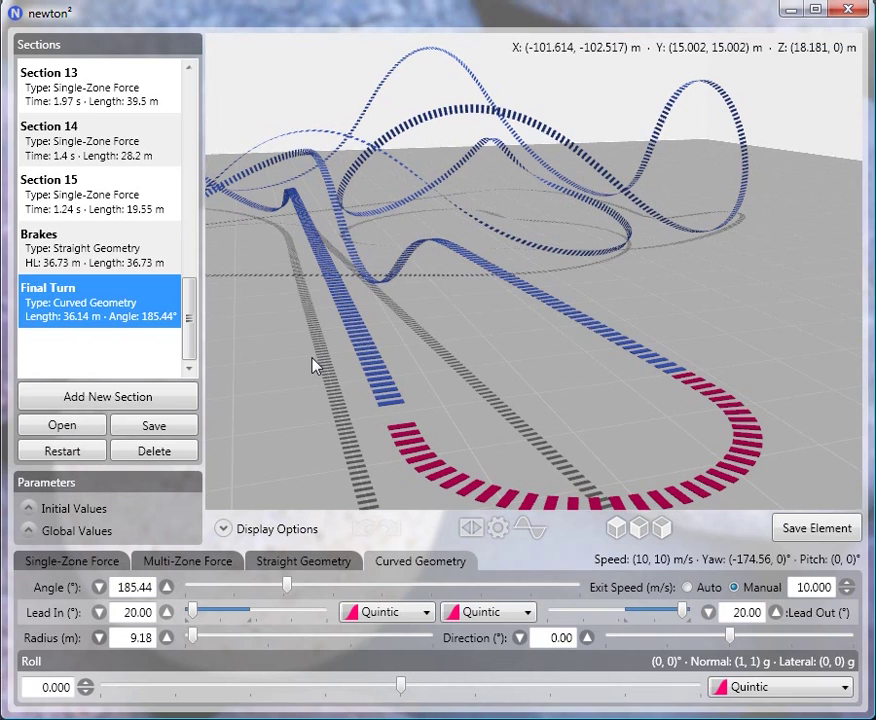
Export only the Station section as the element file station.nlelem in the Tutorial folder.
left_click(810, 532)
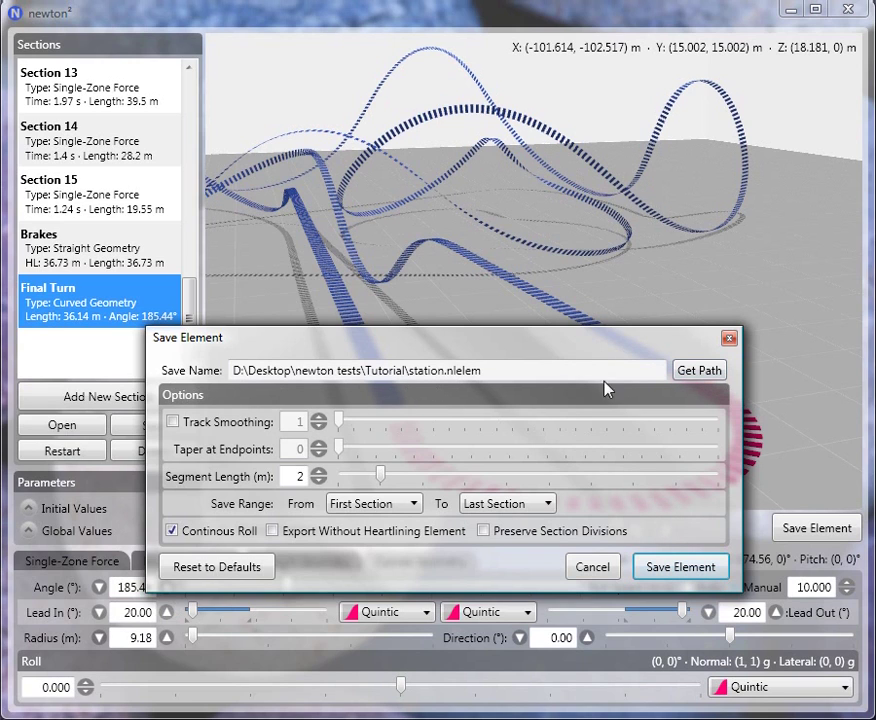
left_click(694, 372)
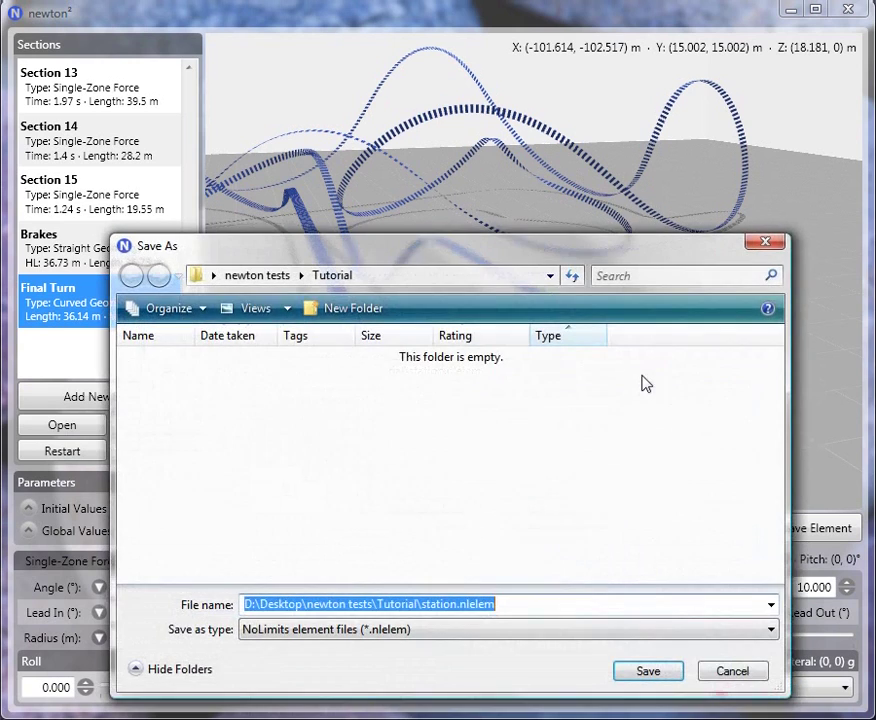
left_click(640, 673)
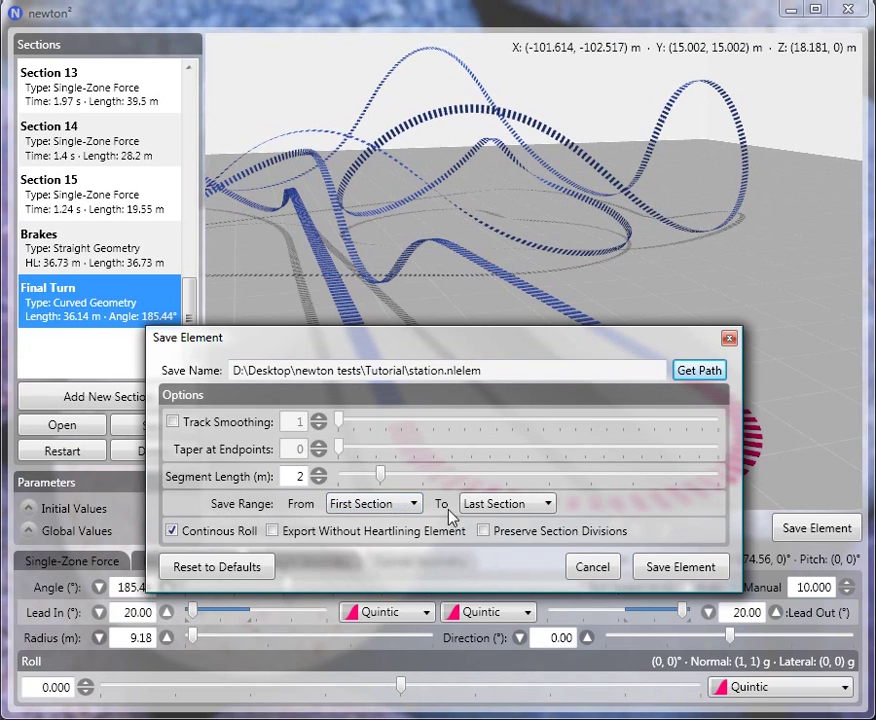
left_click(363, 505)
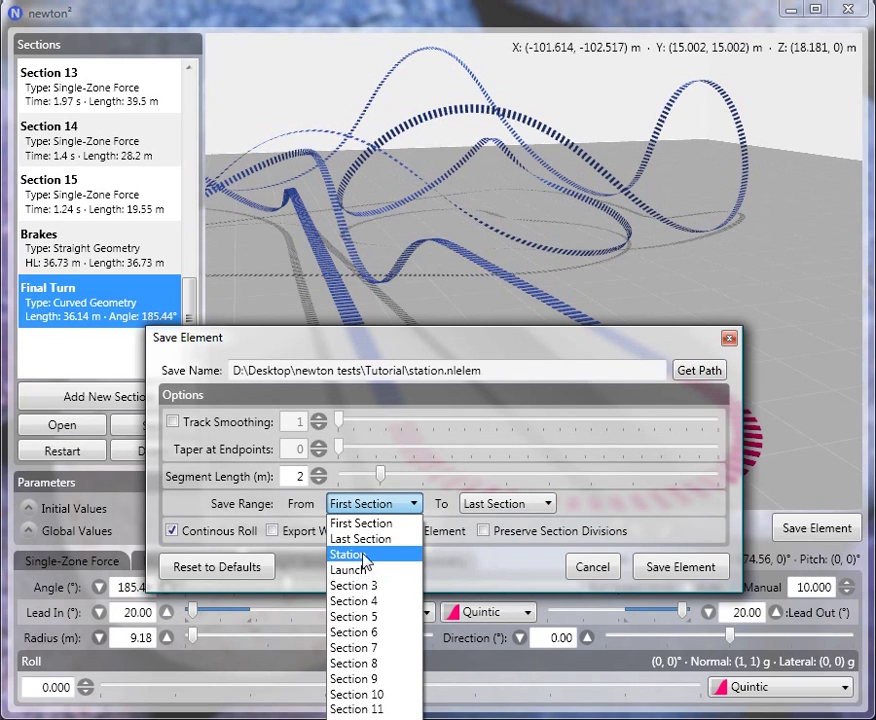
left_click(350, 554)
left_click(500, 504)
scroll(490, 530, "up", 5)
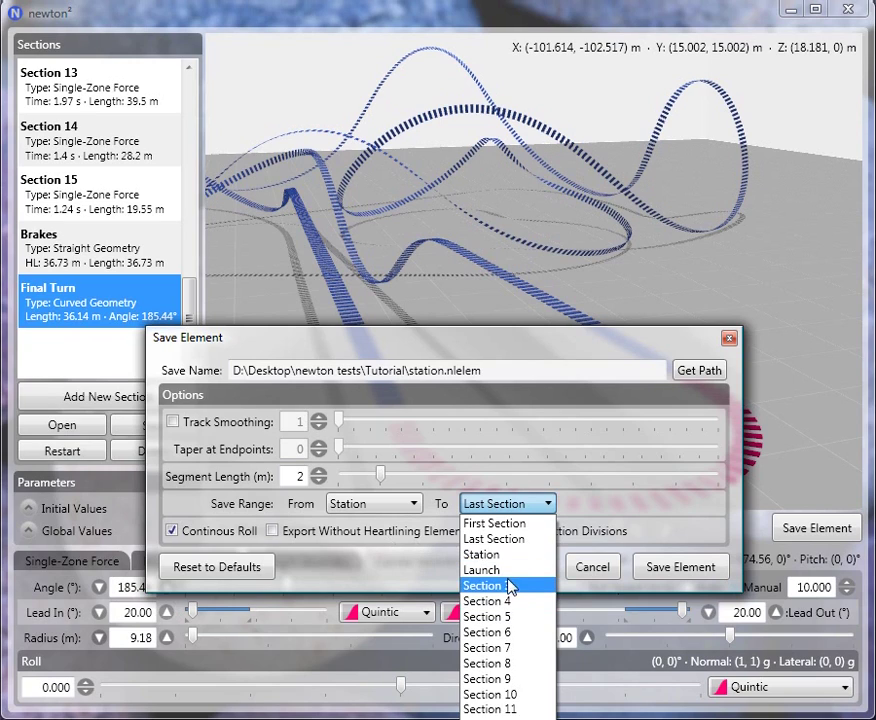
left_click(490, 554)
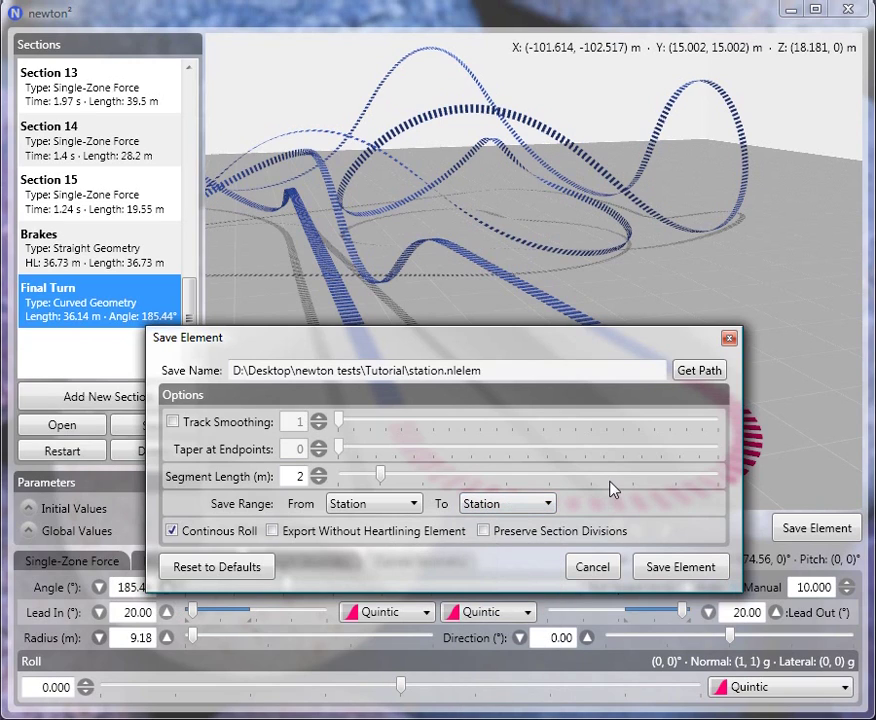
left_click(671, 570)
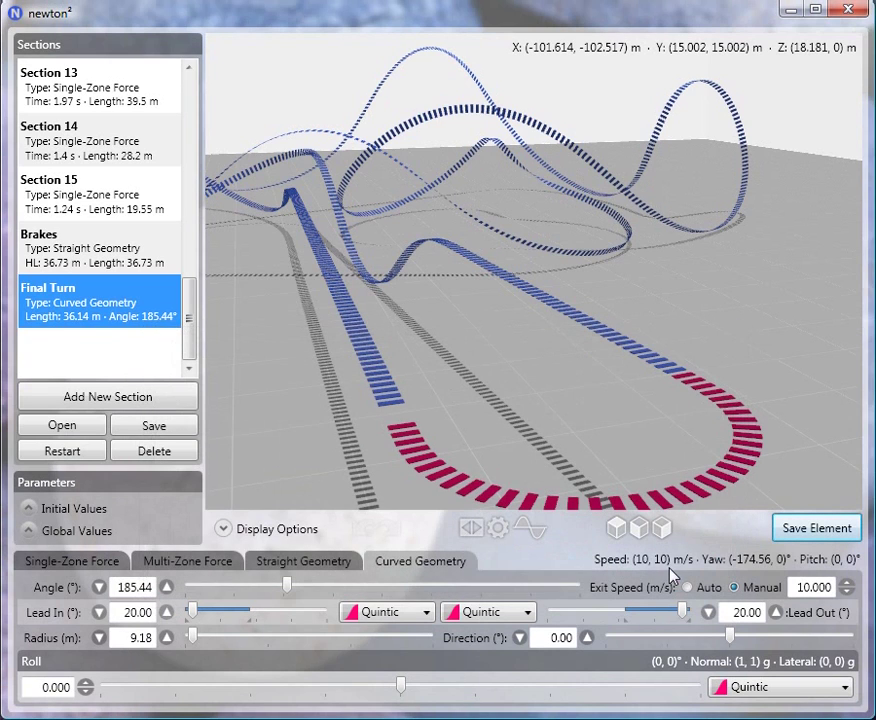
Export only the Launch section as an element named launch in the Tutorial folder.
left_click_drag(188, 300, 184, 120)
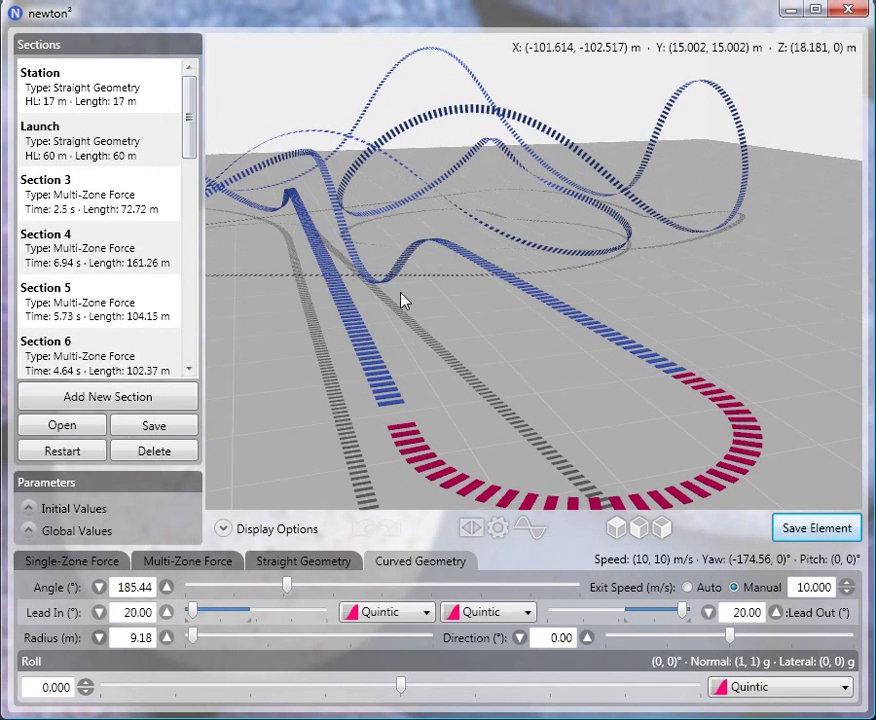
left_click(838, 529)
left_click(412, 503)
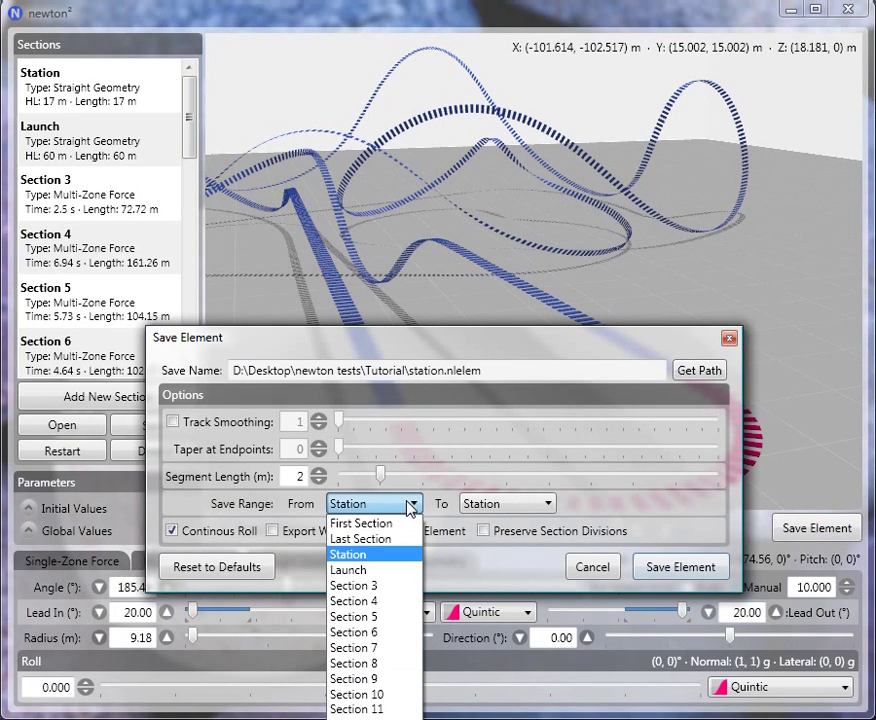
left_click(385, 569)
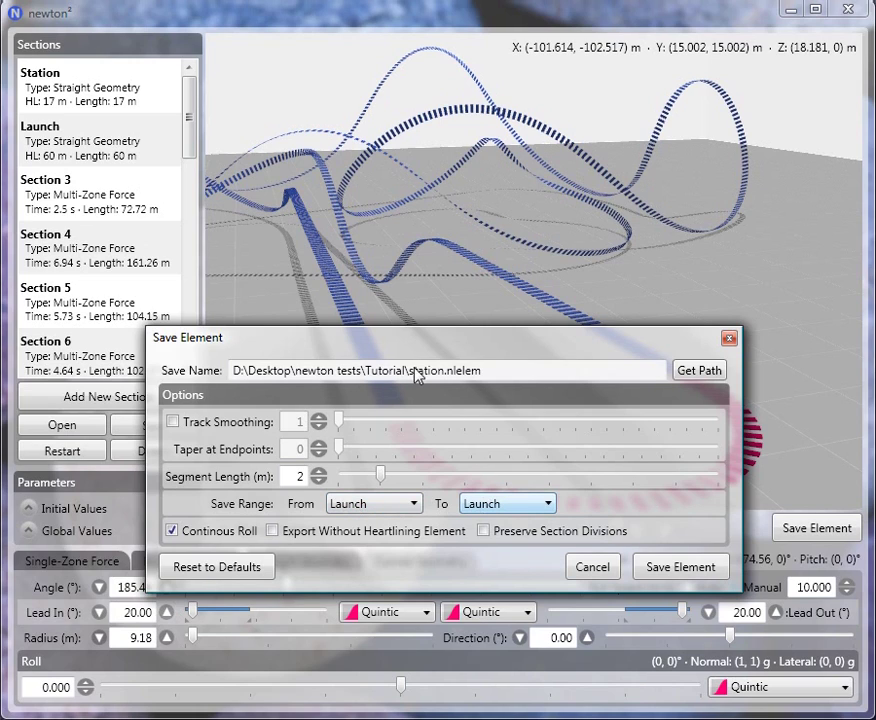
left_click_drag(410, 374, 585, 383)
type("launch")
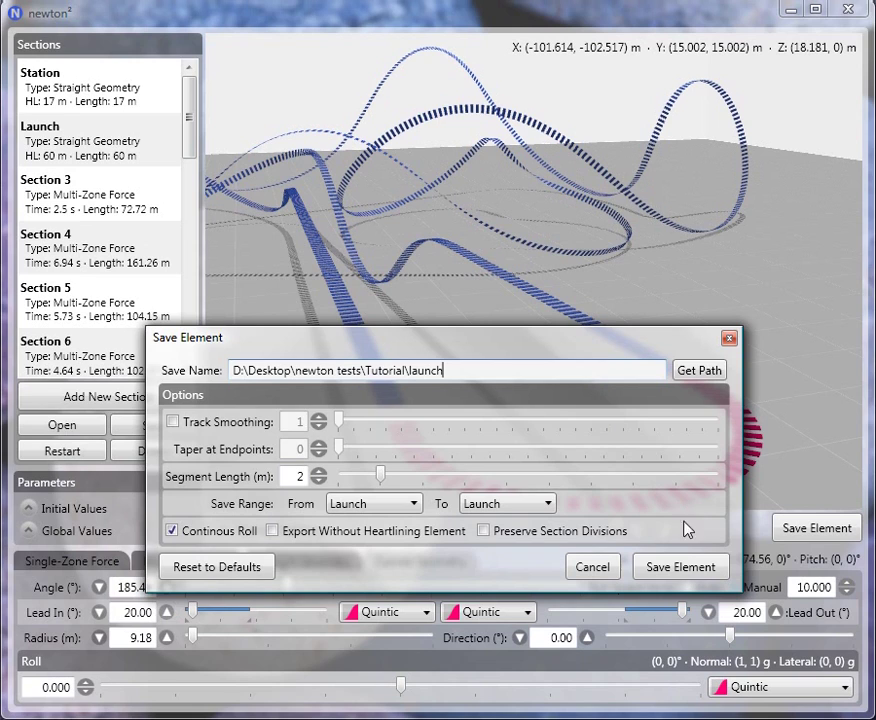
left_click(681, 574)
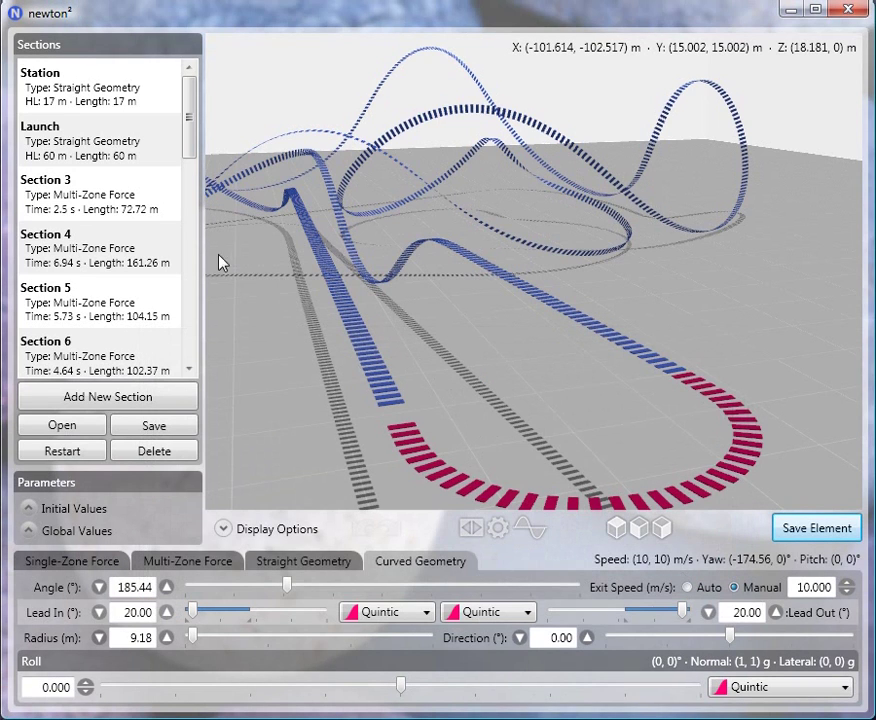
Set up an element export covering Section 3 to Section 15, named ride in the Tutorial folder.
left_click(812, 530)
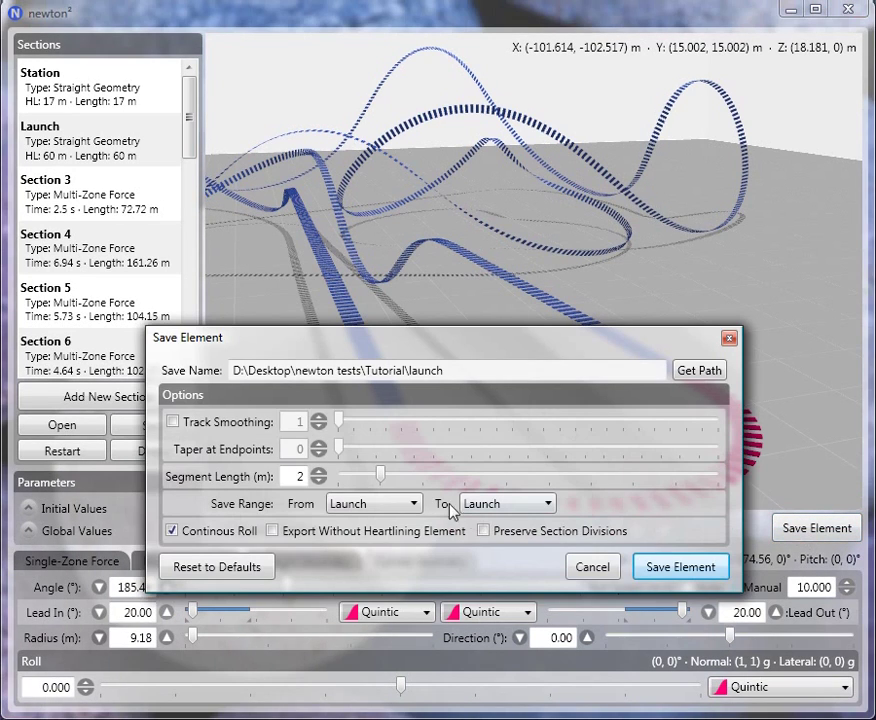
left_click(385, 505)
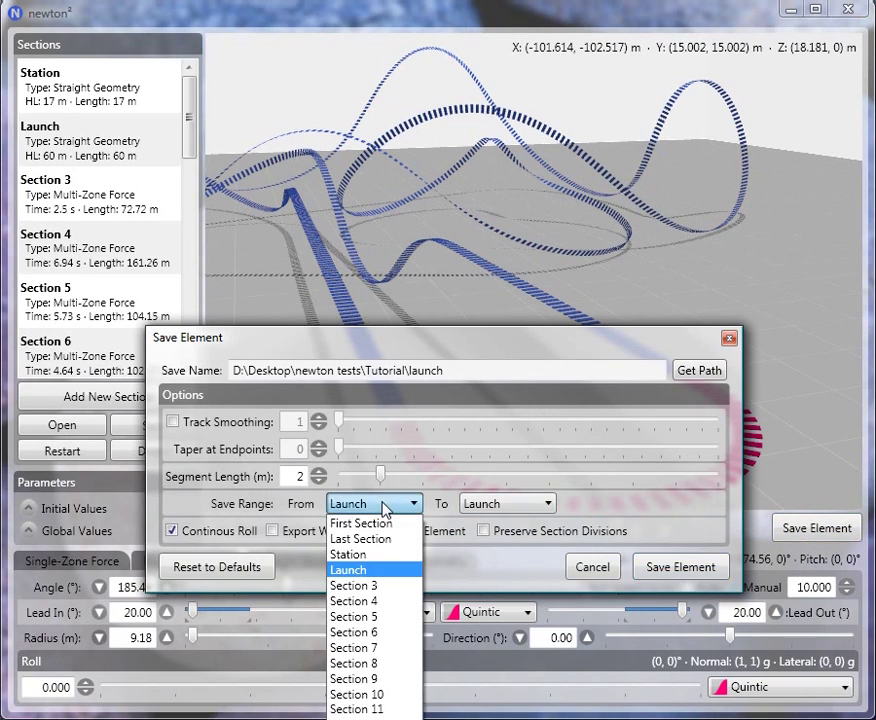
left_click(370, 588)
left_click(506, 506)
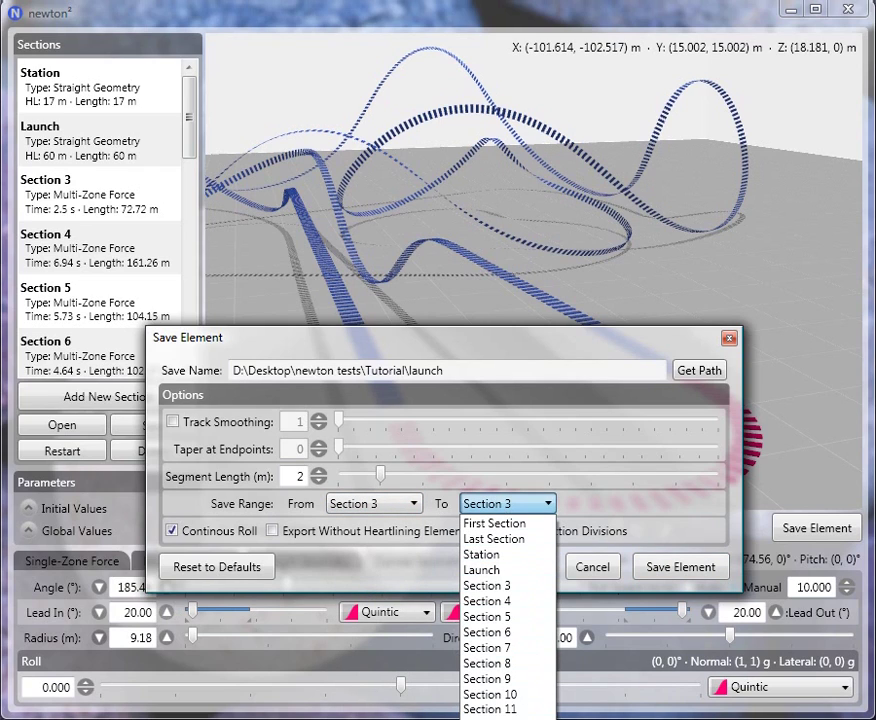
left_click(510, 700)
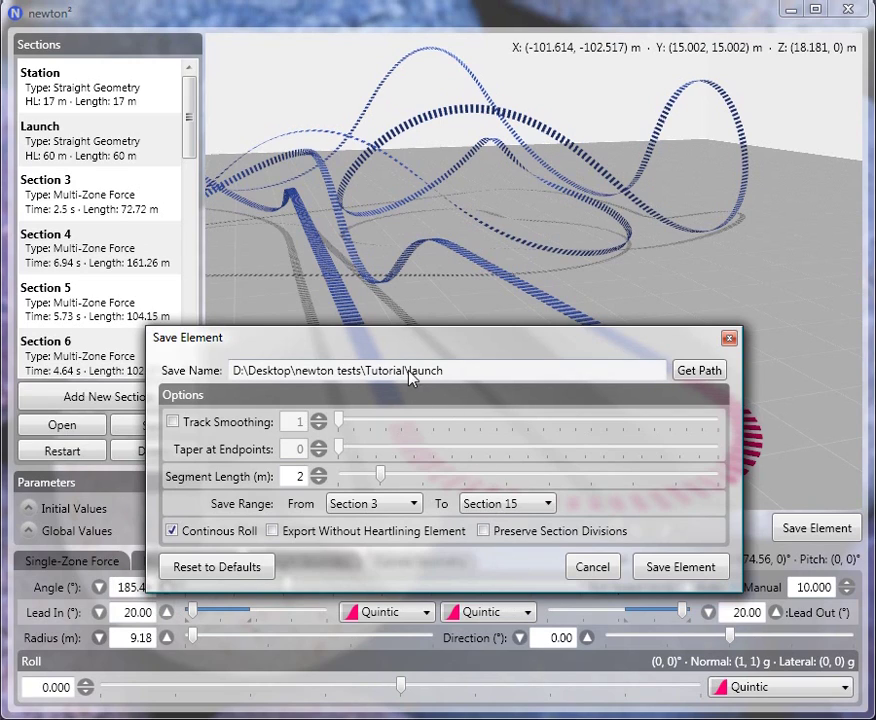
left_click_drag(411, 373, 499, 374)
type("nde")
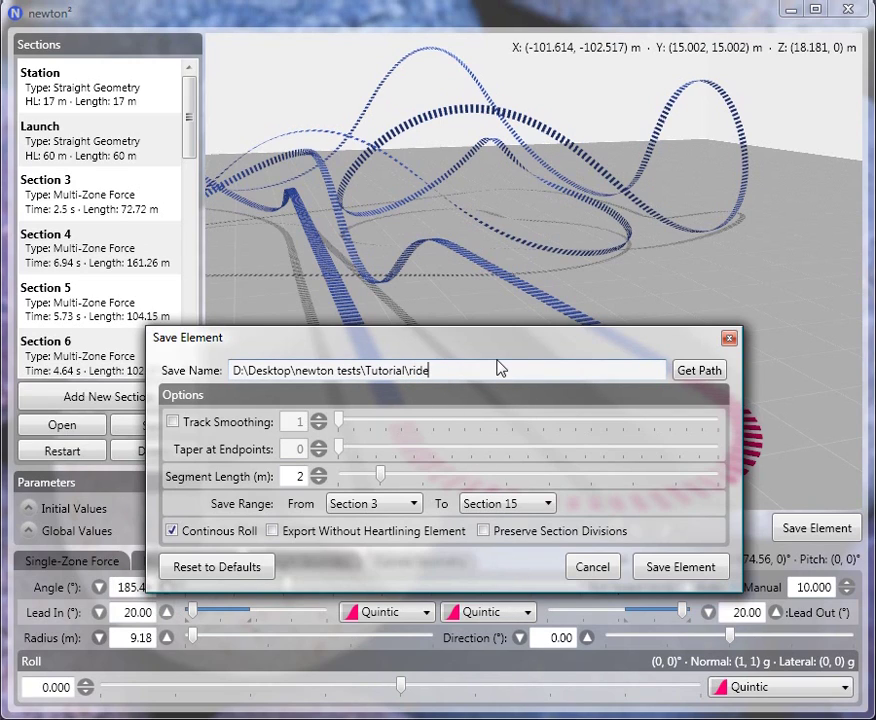
Enable track smoothing at 5 with a taper at endpoints of 7, and save the ride element.
left_click(266, 424)
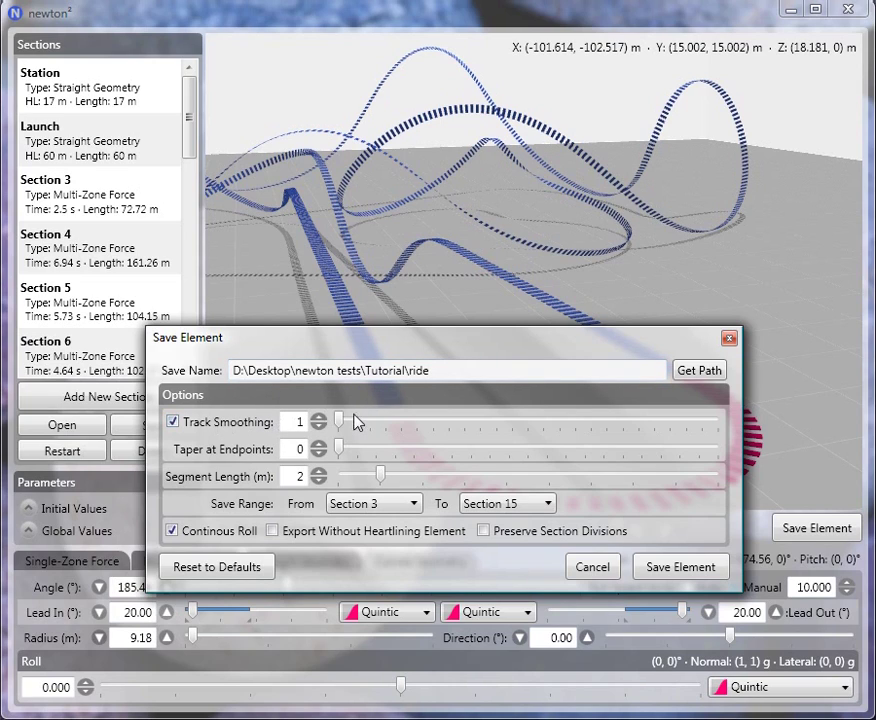
left_click_drag(341, 424, 400, 422)
mouse_move(341, 450)
left_mouse_down()
mouse_move(401, 451)
mouse_move(340, 451)
left_mouse_up()
mouse_move(405, 424)
left_mouse_down()
mouse_move(718, 421)
mouse_move(385, 413)
mouse_move(400, 416)
left_mouse_up()
left_click(372, 450)
left_click_drag(372, 450, 453, 450)
left_click_drag(453, 450, 469, 448)
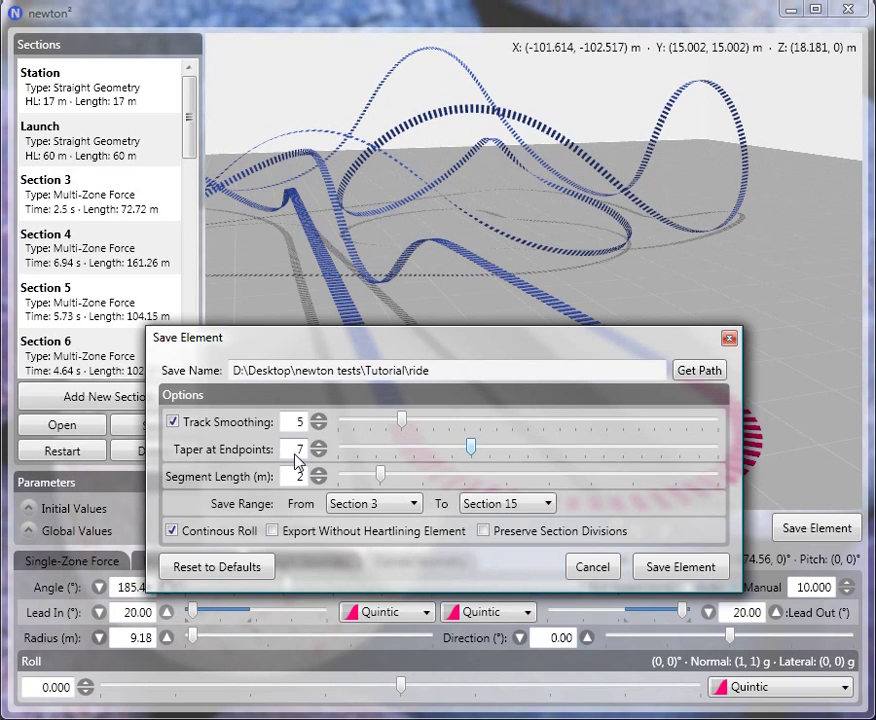
left_click(679, 567)
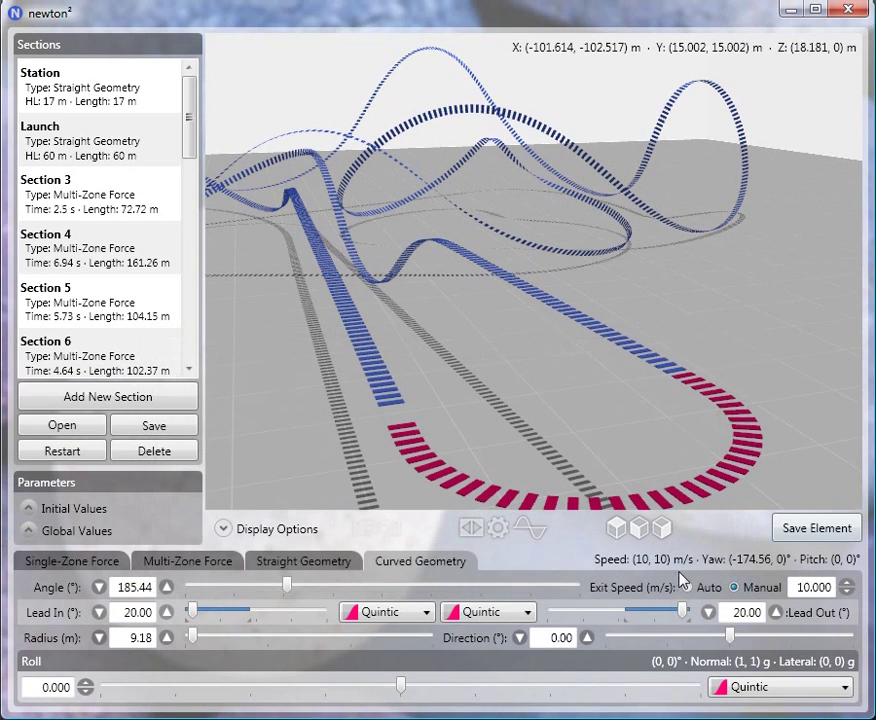
Export only the Brakes section as an element named brake, with track smoothing turned off.
left_click(835, 535)
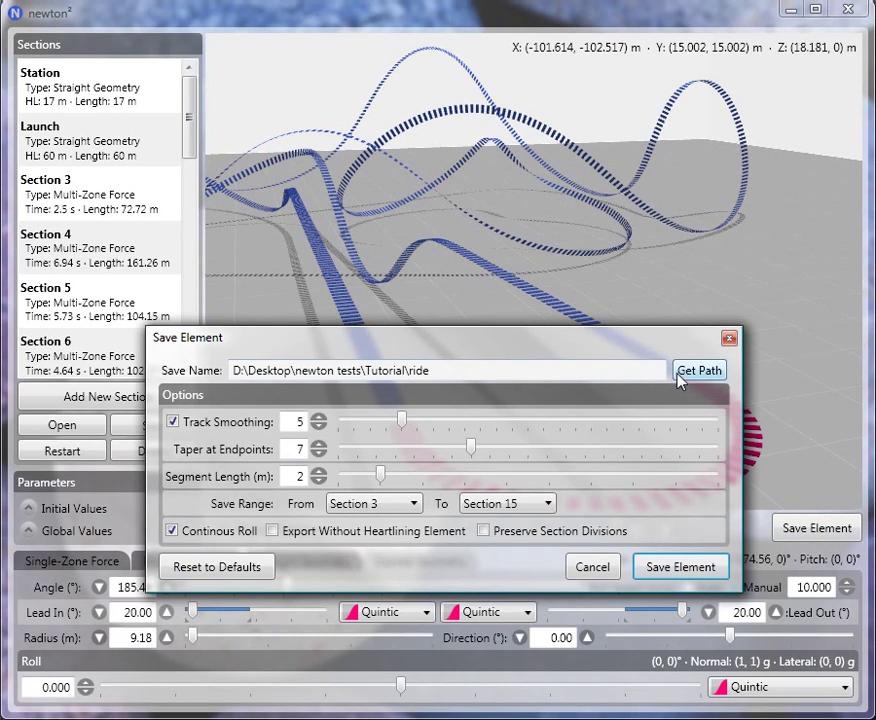
left_click(360, 505)
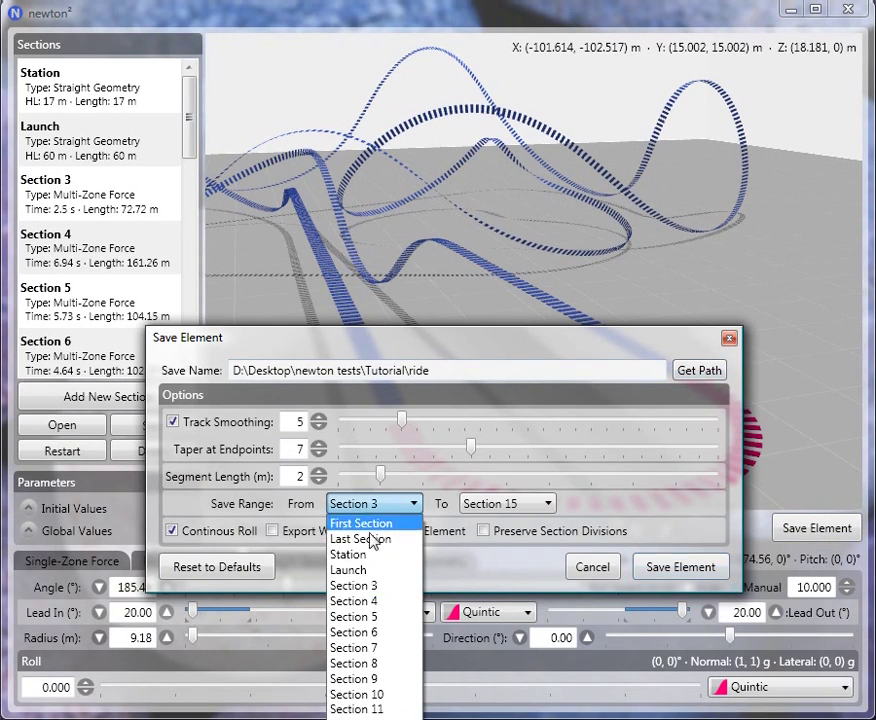
left_click(374, 717)
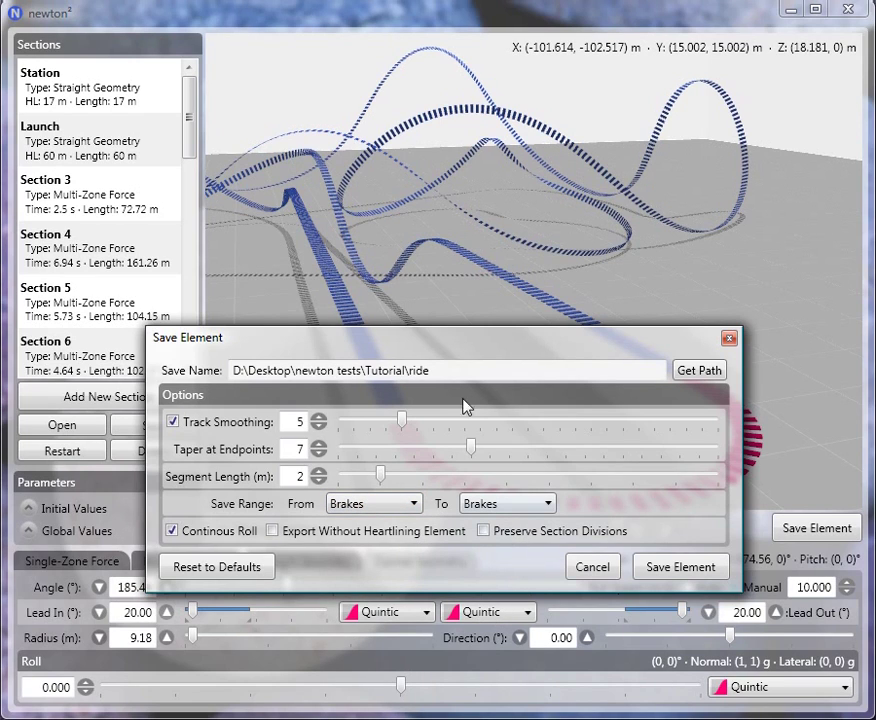
left_click_drag(411, 371, 532, 373)
type("brake")
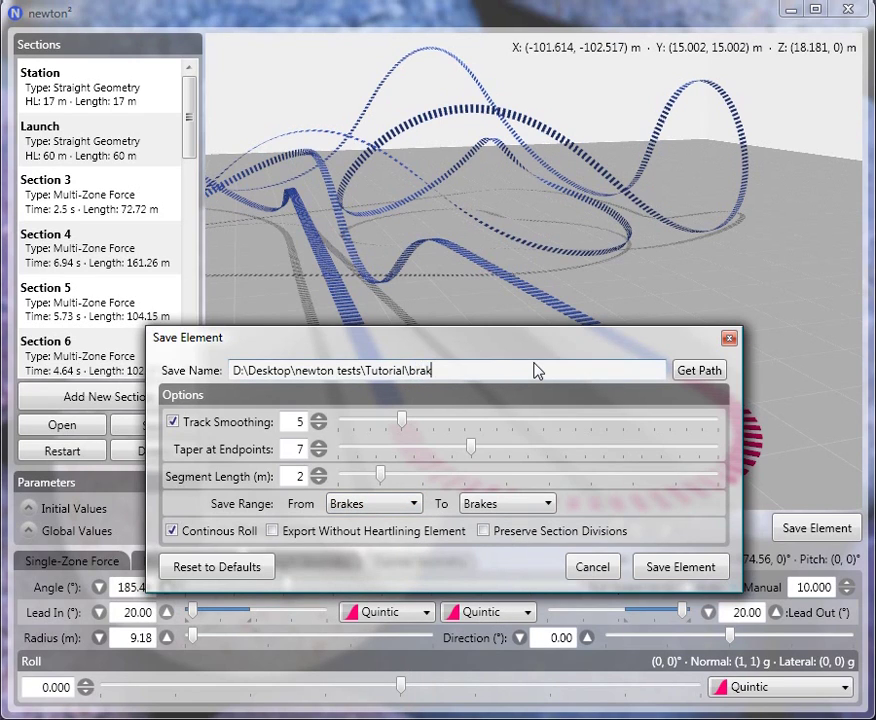
left_click(220, 428)
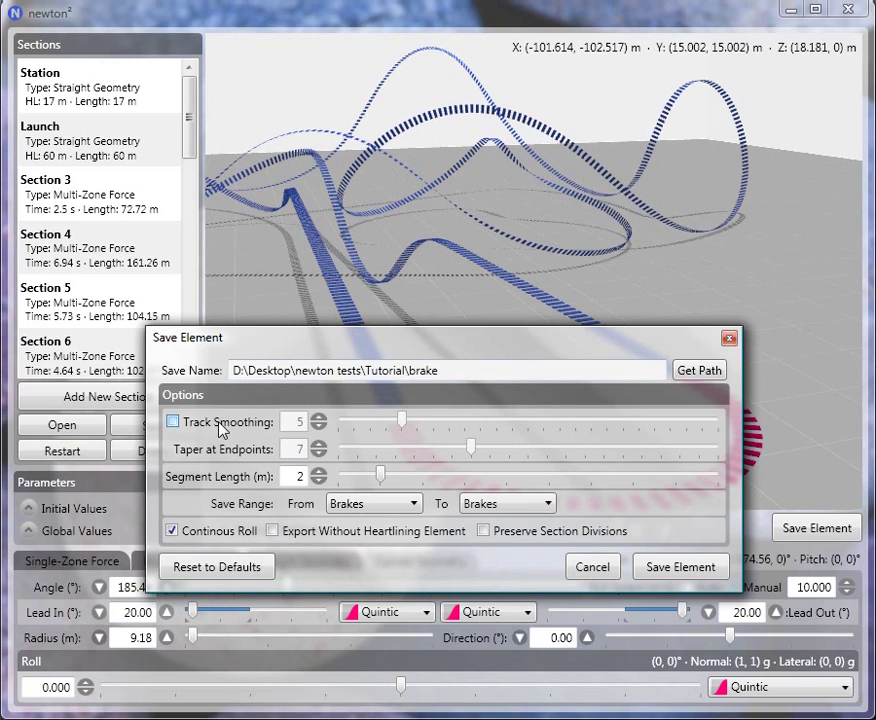
left_click(657, 567)
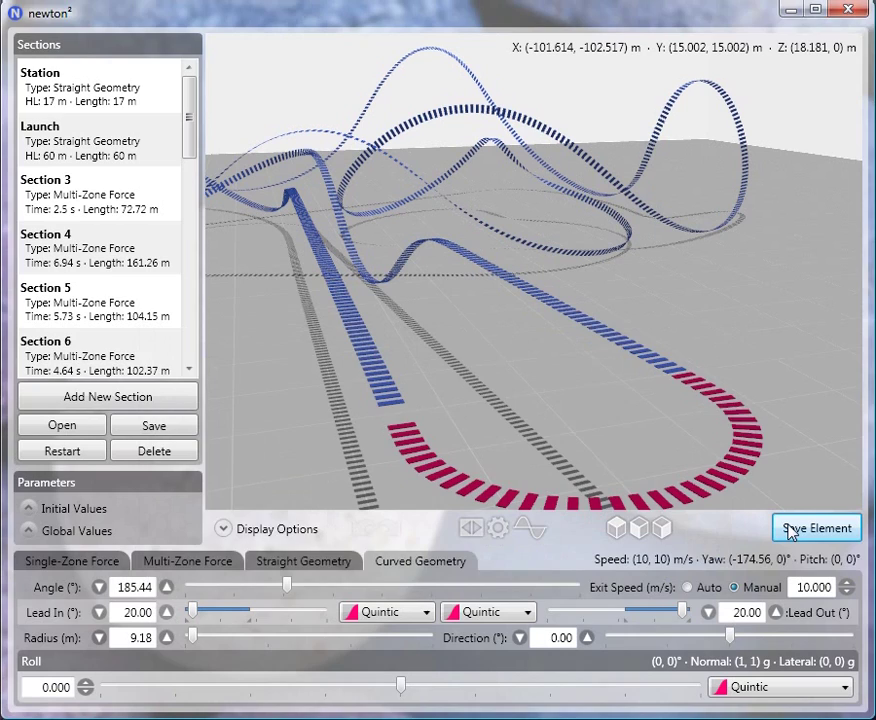
left_click(790, 529)
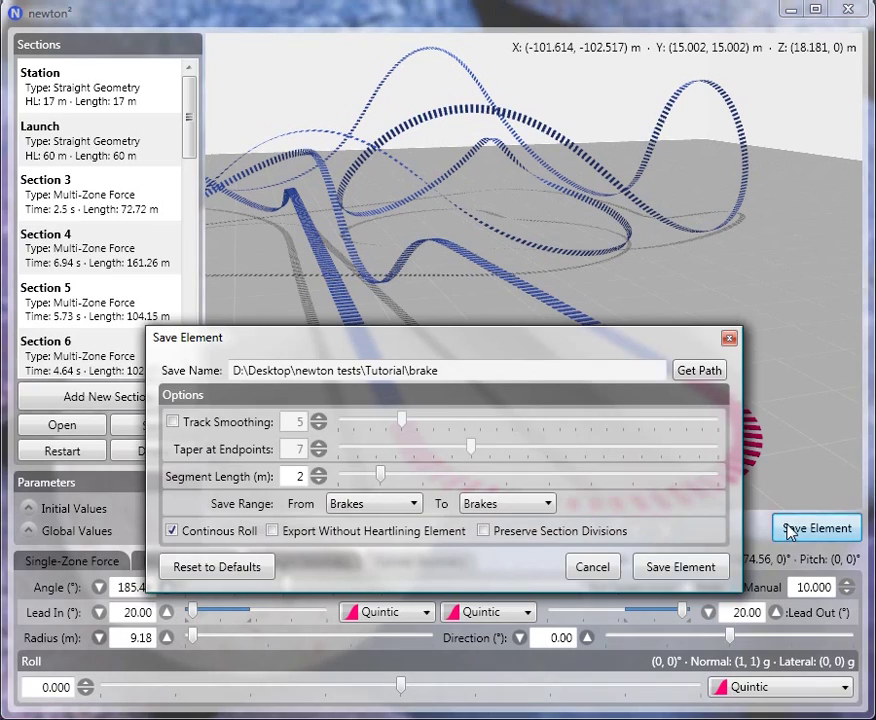
left_click(400, 504)
left_click(374, 718)
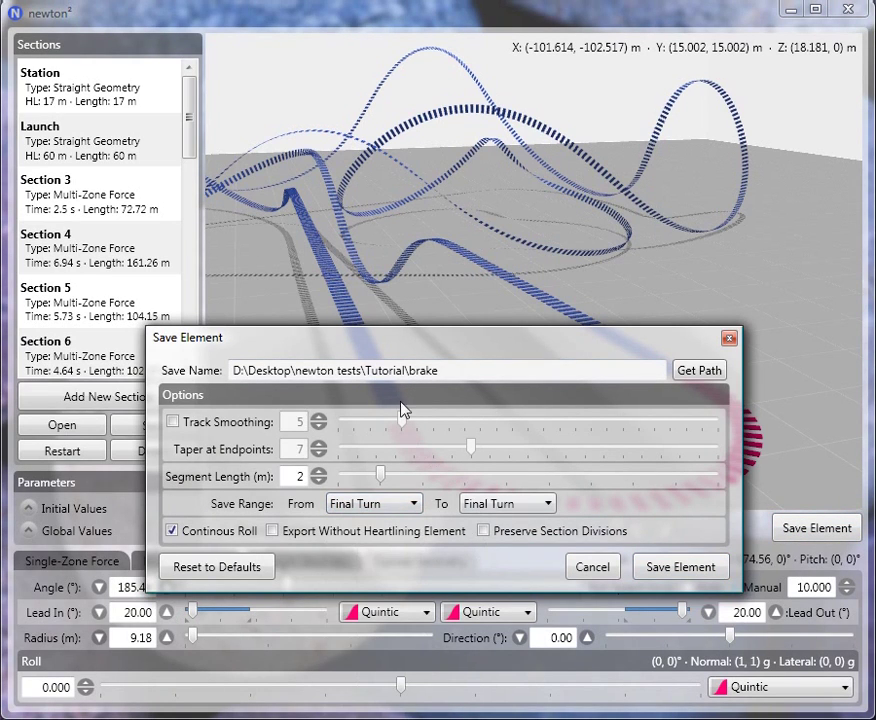
left_click_drag(410, 372, 480, 373)
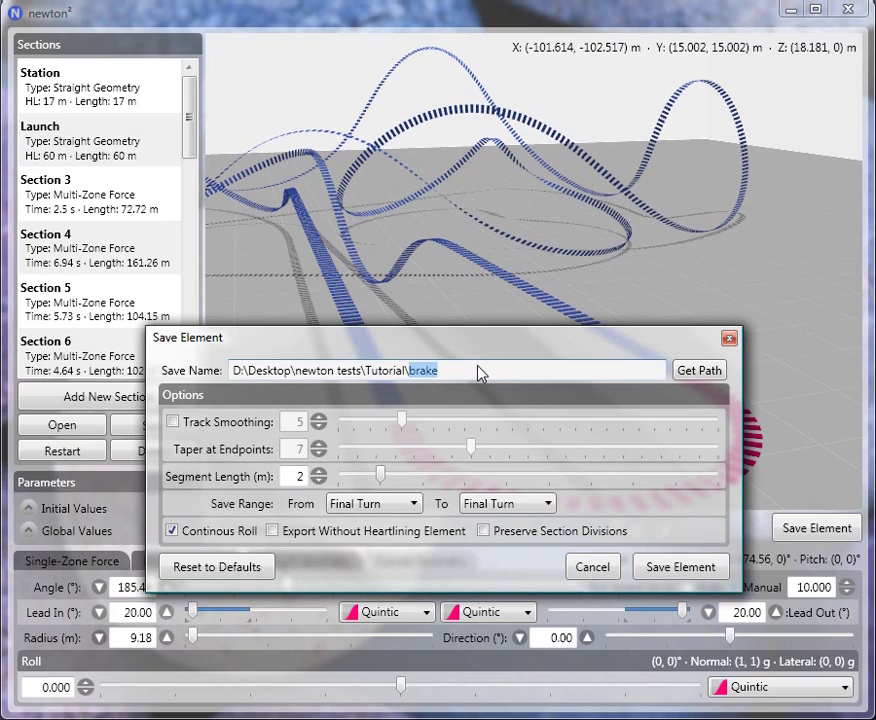
type("turn")
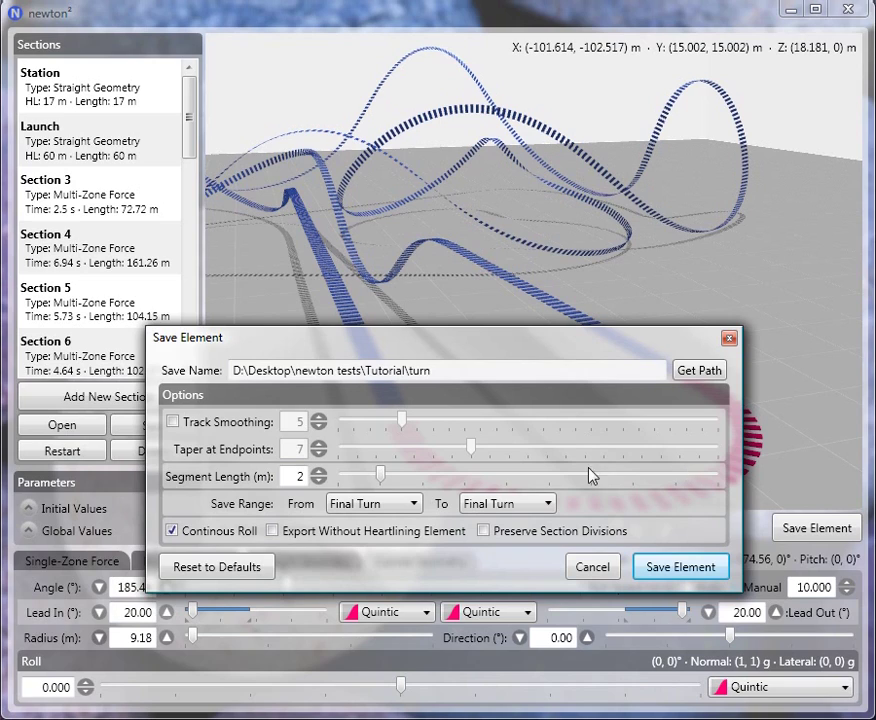
mouse_move(385, 477)
left_mouse_down()
mouse_move(547, 475)
mouse_move(373, 481)
left_mouse_up()
left_click_drag(367, 481, 344, 481)
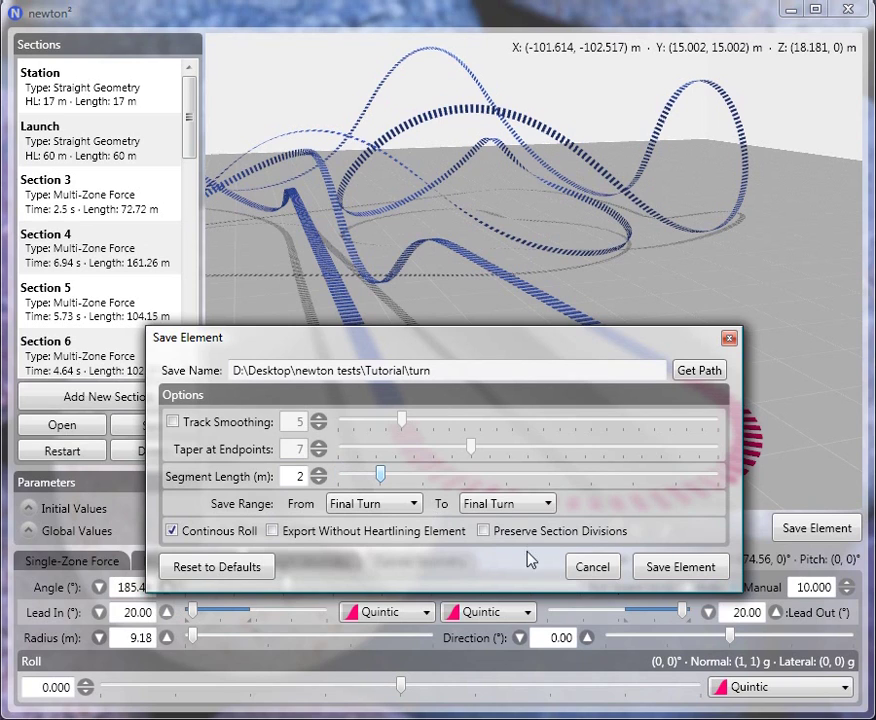
left_click(593, 567)
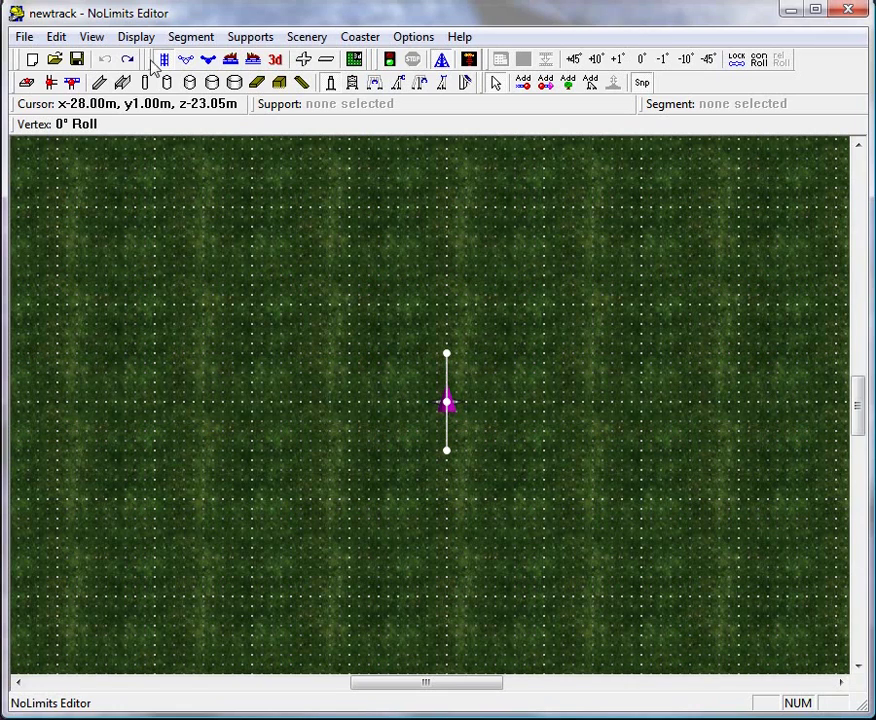
Switch to the NoLimits Editor and set the start vertex's y position to 15 m from the side view.
left_click(231, 62)
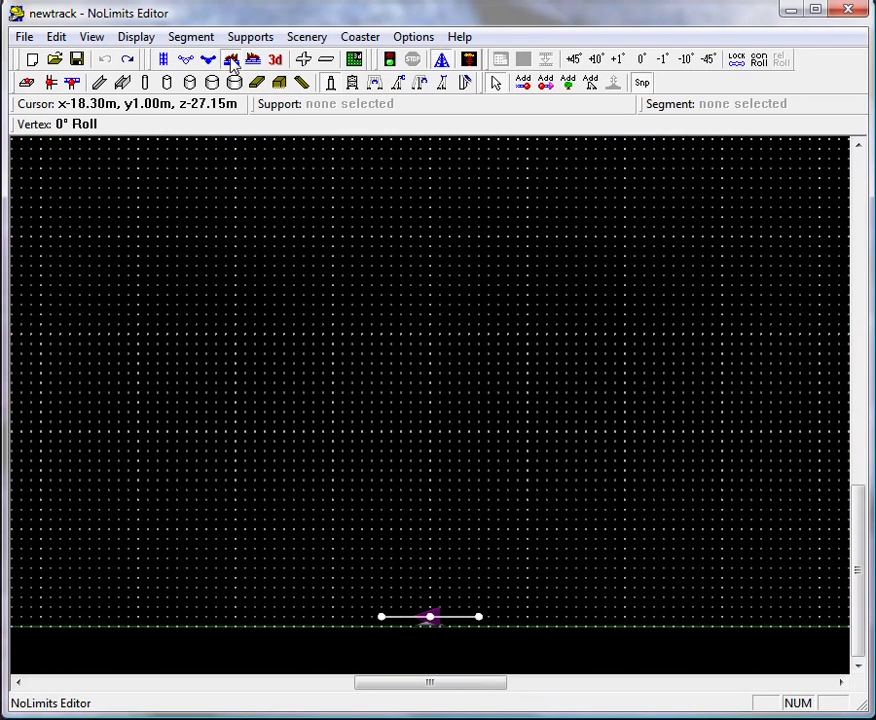
double_click(430, 620)
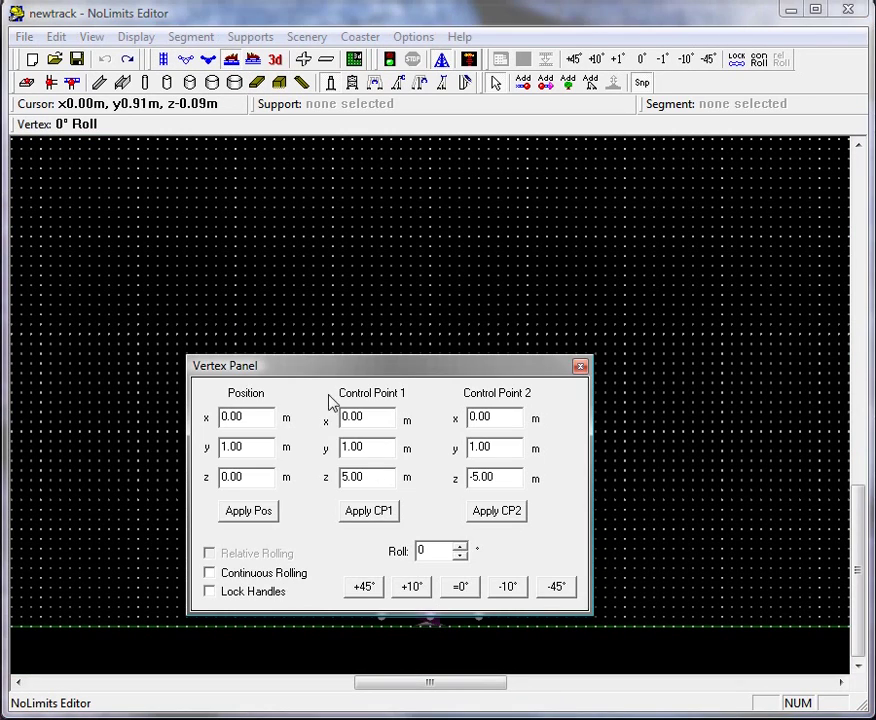
left_click_drag(324, 371, 414, 184)
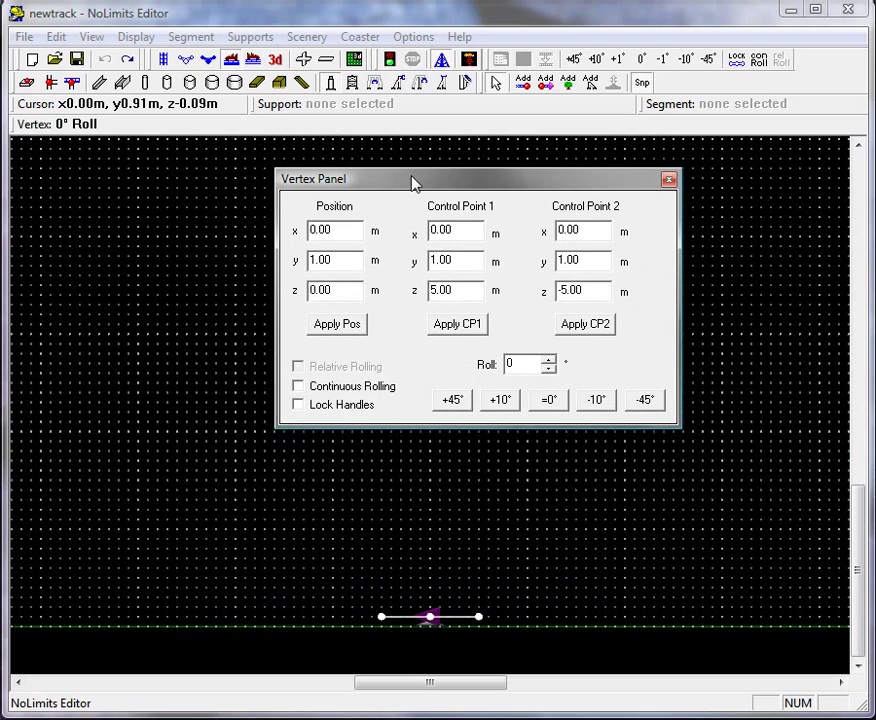
double_click(338, 261)
type("15")
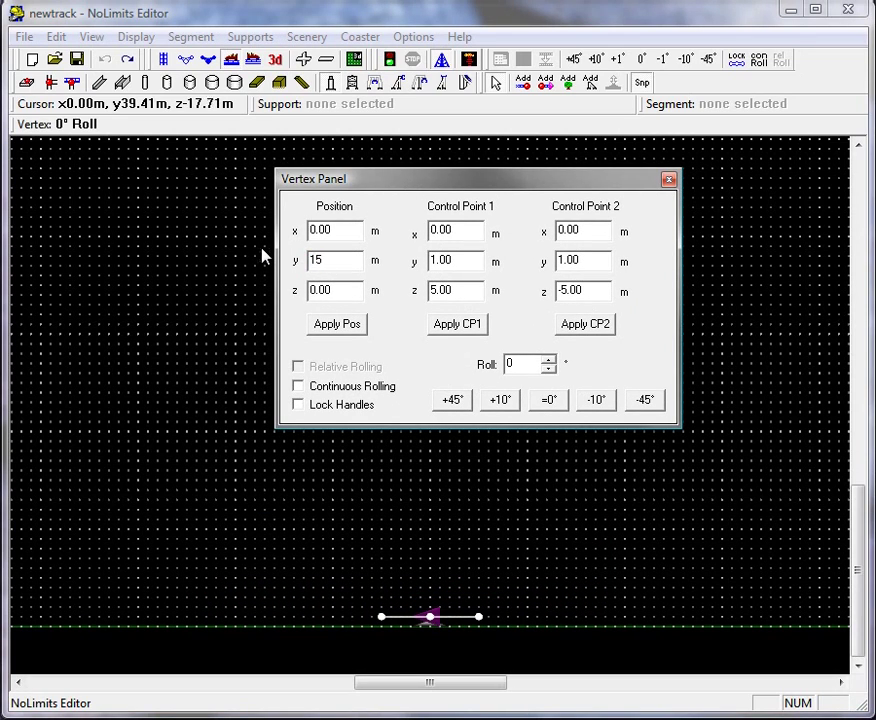
left_click(320, 330)
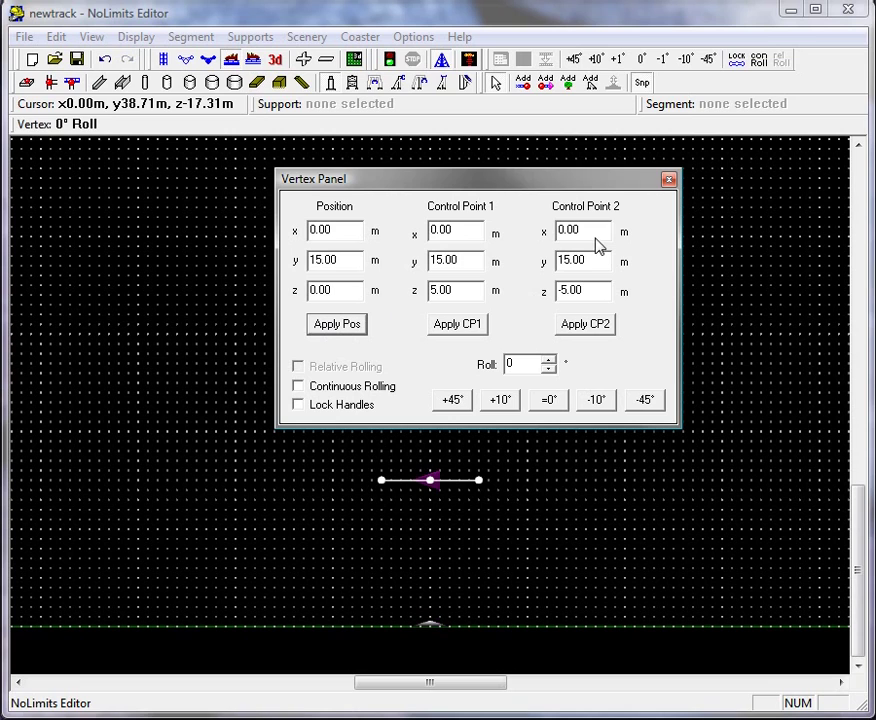
left_click(669, 181)
Change the coaster type in the coaster settings to the style pictured with a yellow train on red track.
left_click(358, 37)
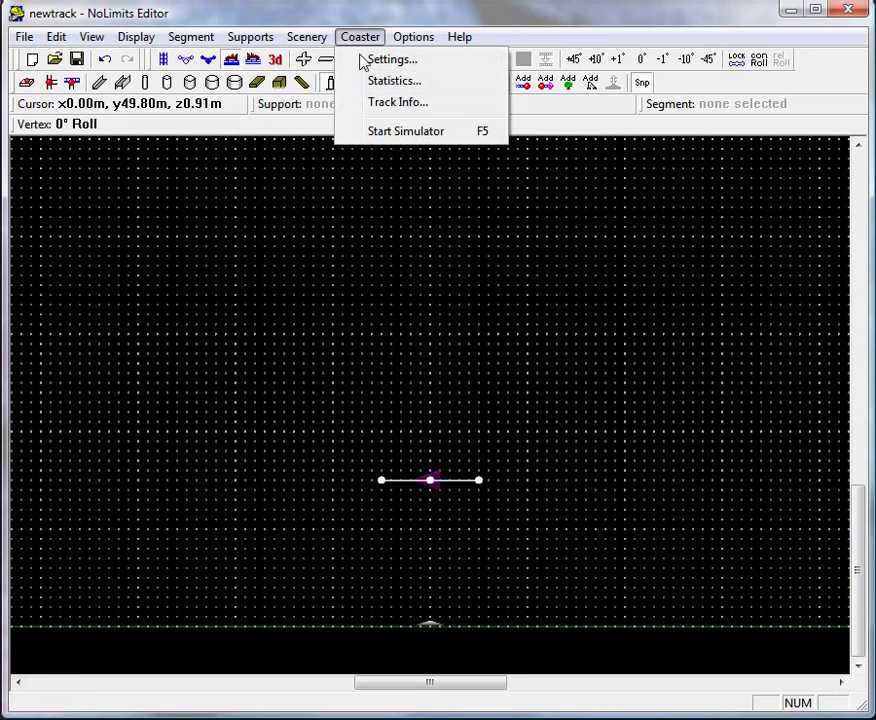
left_click(372, 59)
left_click_drag(370, 232, 370, 278)
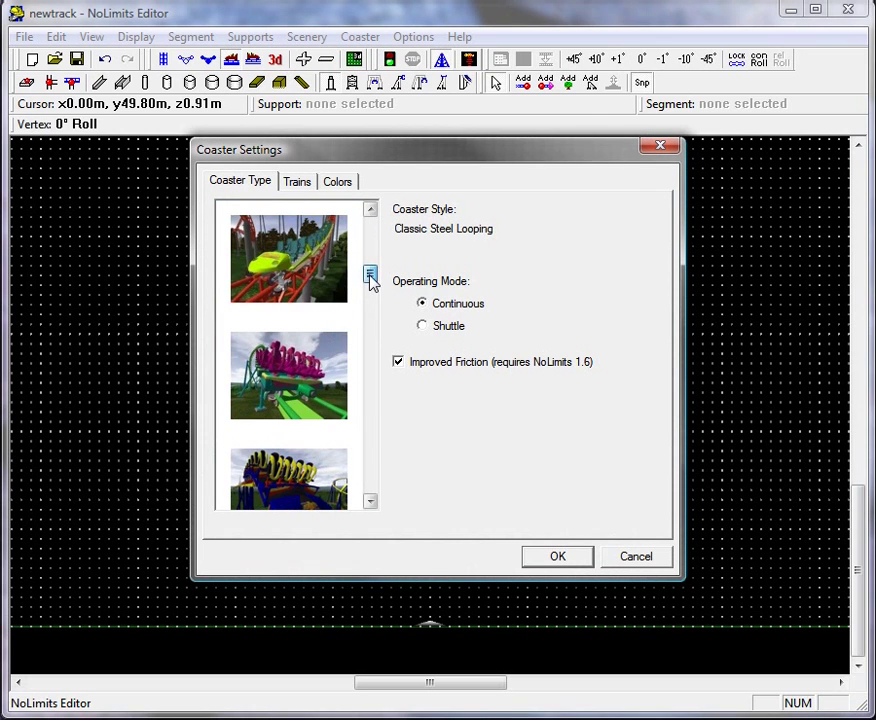
left_click(283, 280)
left_click(566, 562)
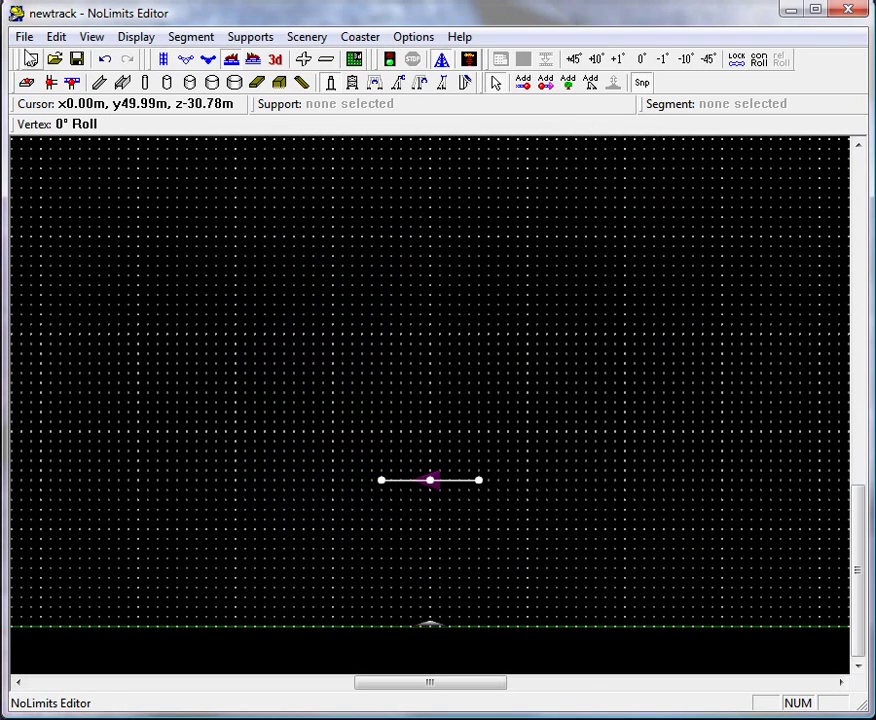
Insert the station.nlelem element from the Tutorial folder at the start vertex, keeping the default insertion options.
left_click(24, 37)
left_click(73, 155)
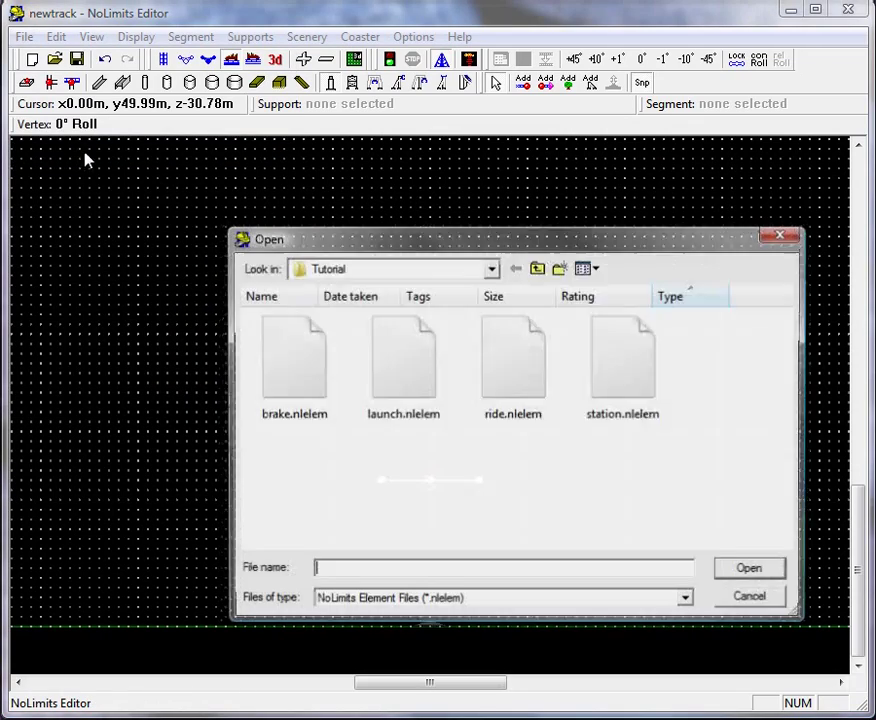
double_click(614, 376)
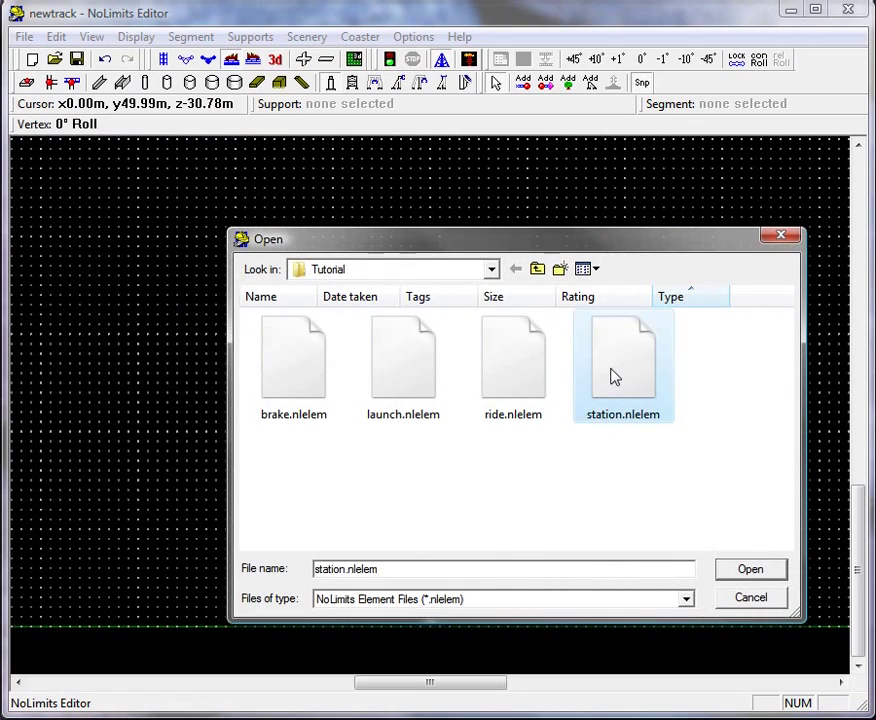
left_click(566, 336)
Delete the station's intermediate vertices and straighten the single segment left between its two end vertices.
scroll(476, 377, "up", 4)
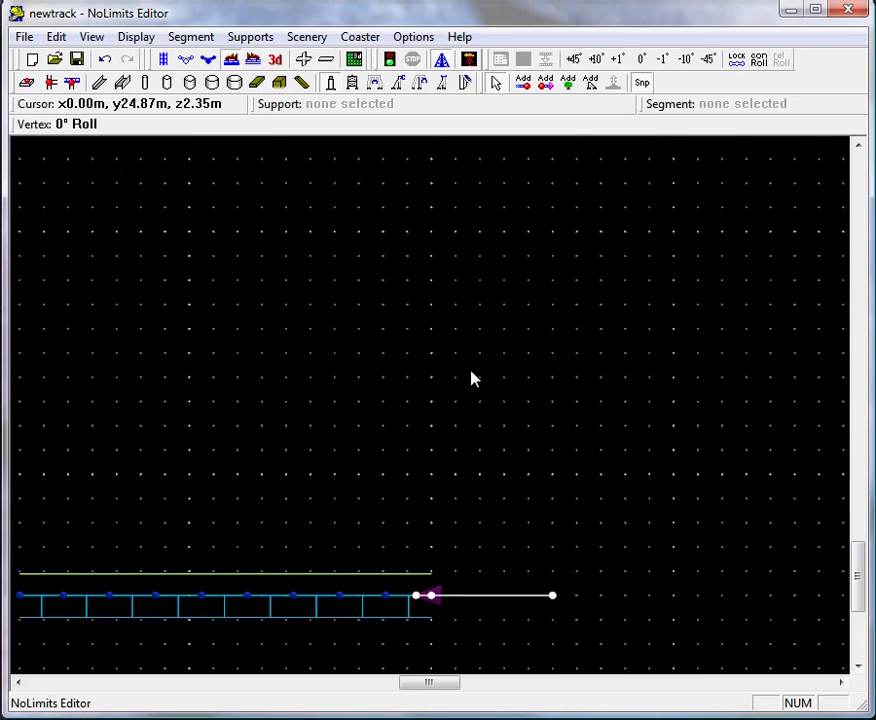
left_click_drag(193, 428, 545, 508)
key("Delete")
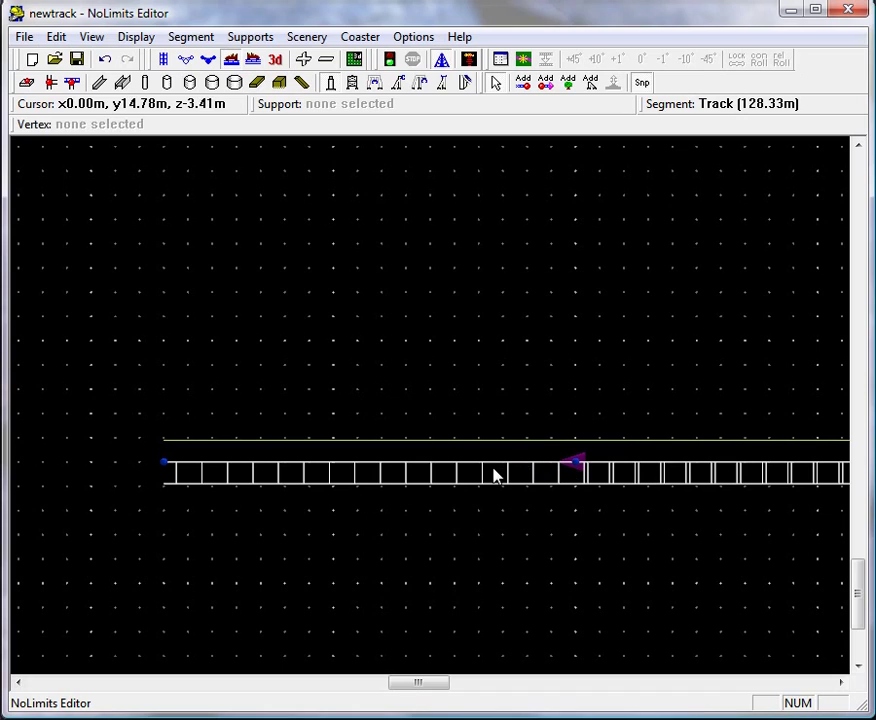
key("s")
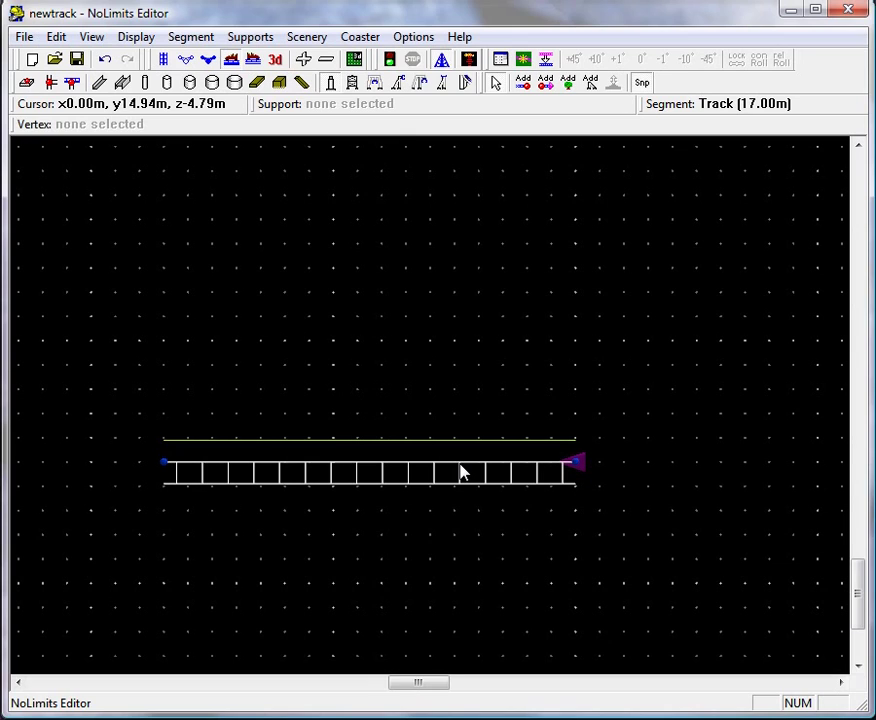
Change the station segment's type from Track to Transport.
left_click(460, 465)
left_click(462, 472)
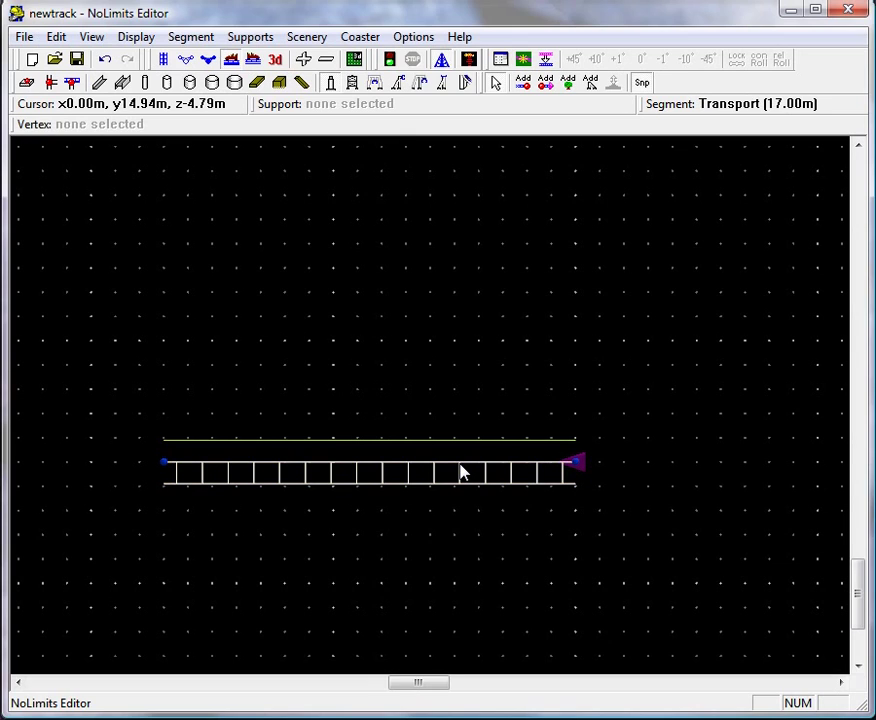
left_click(424, 417)
Insert the launch.nlelem element at the open end of the station segment with the default insertion options.
right_click_drag(415, 359, 508, 356)
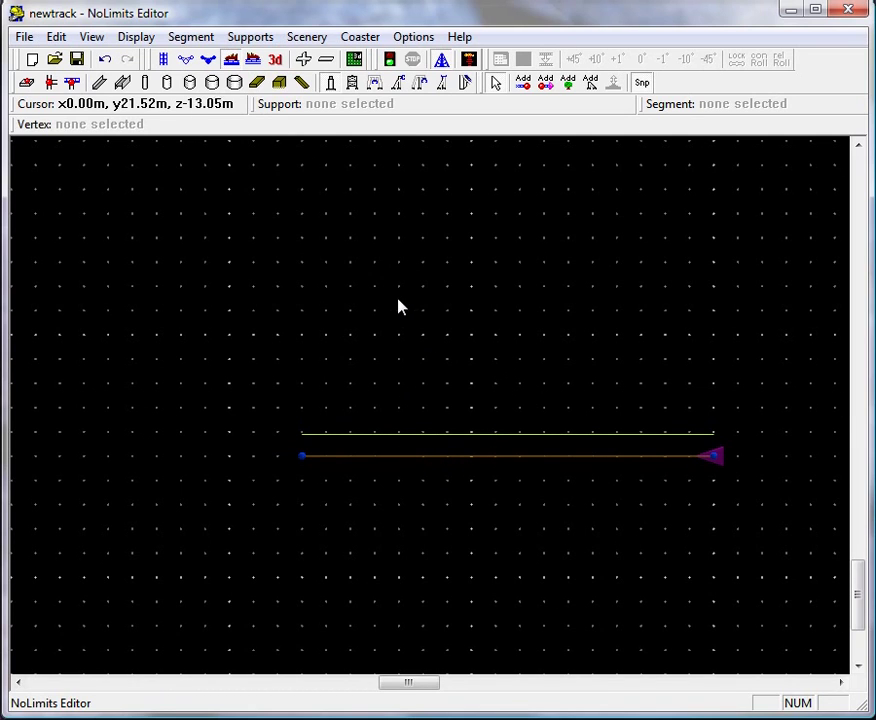
right_click_drag(429, 311, 541, 361)
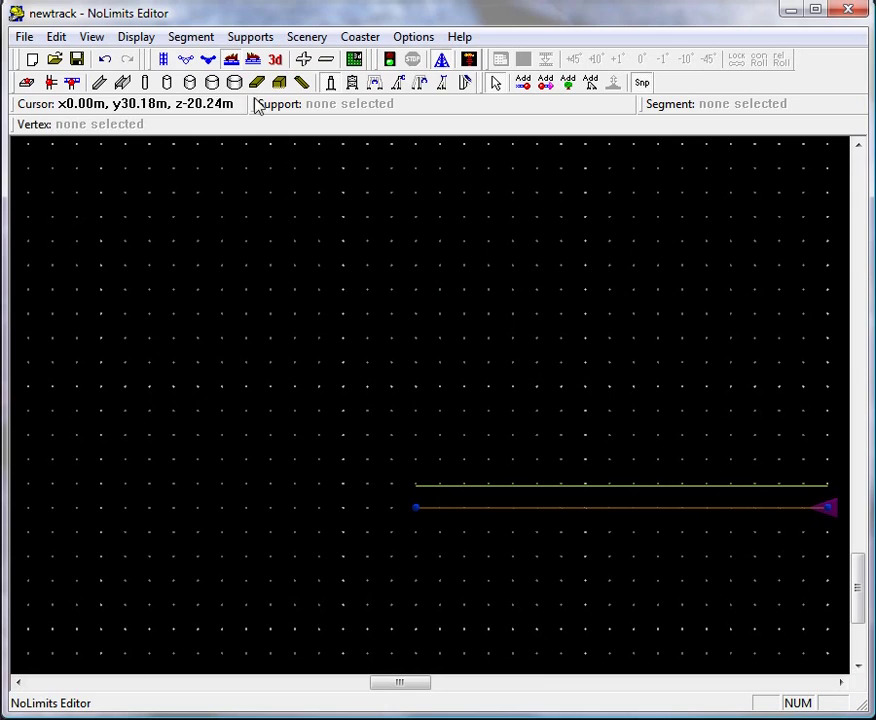
left_click(20, 39)
left_click(40, 153)
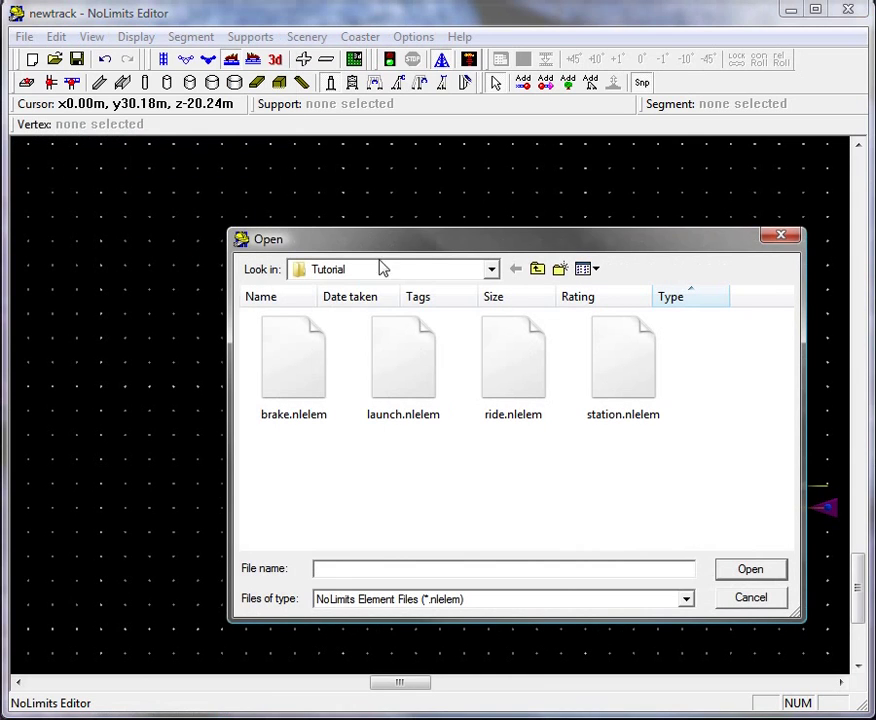
double_click(393, 350)
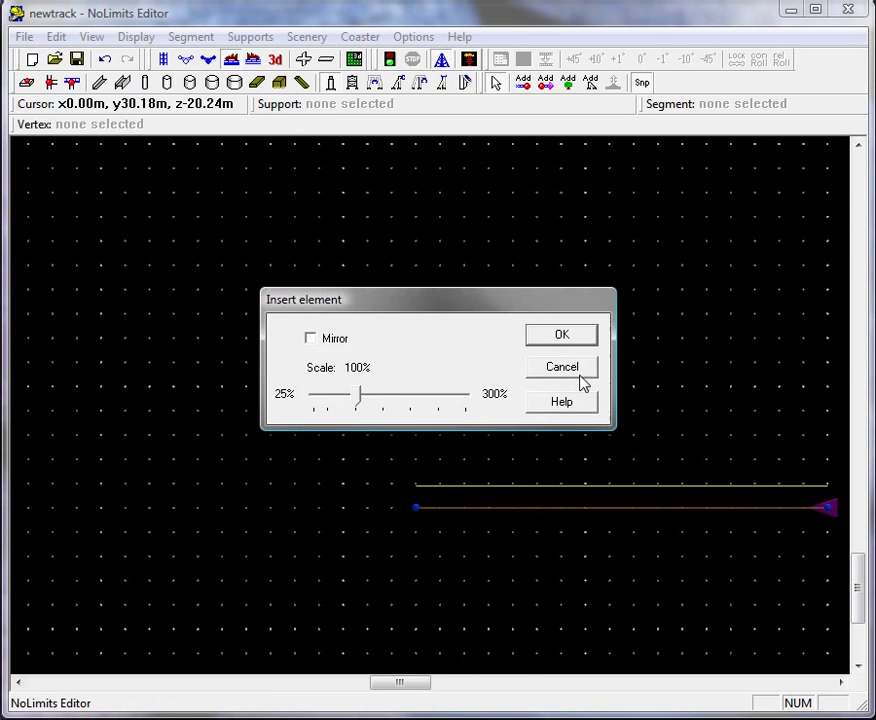
left_click(586, 336)
Delete all intermediate vertices of the launch and straighten the segment left between its end vertices.
scroll(559, 400, "down", 2)
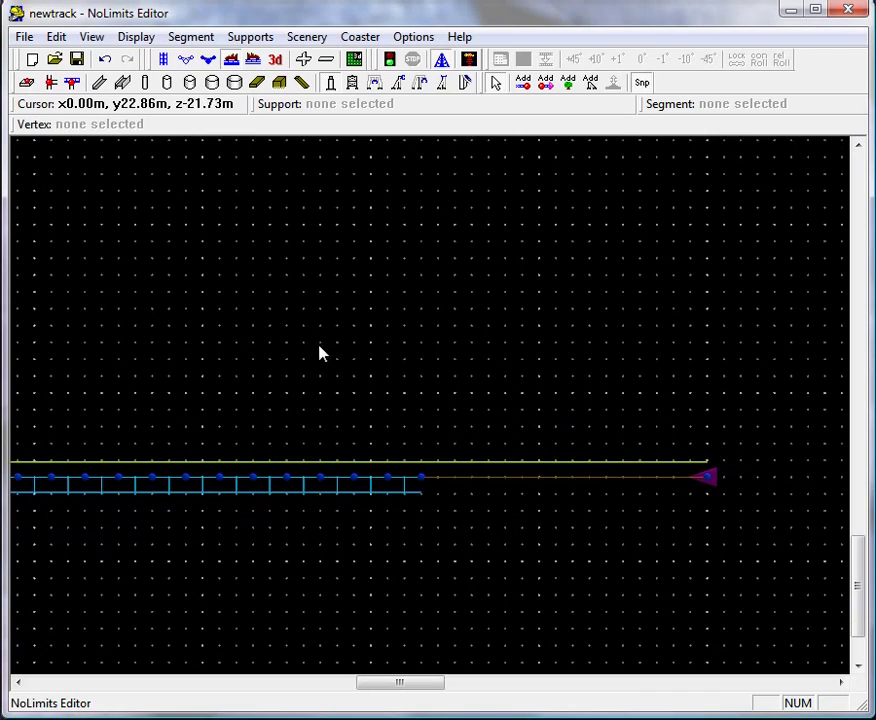
right_click_drag(392, 341, 551, 336)
scroll(551, 336, "down", 3)
right_click_drag(488, 324, 585, 314)
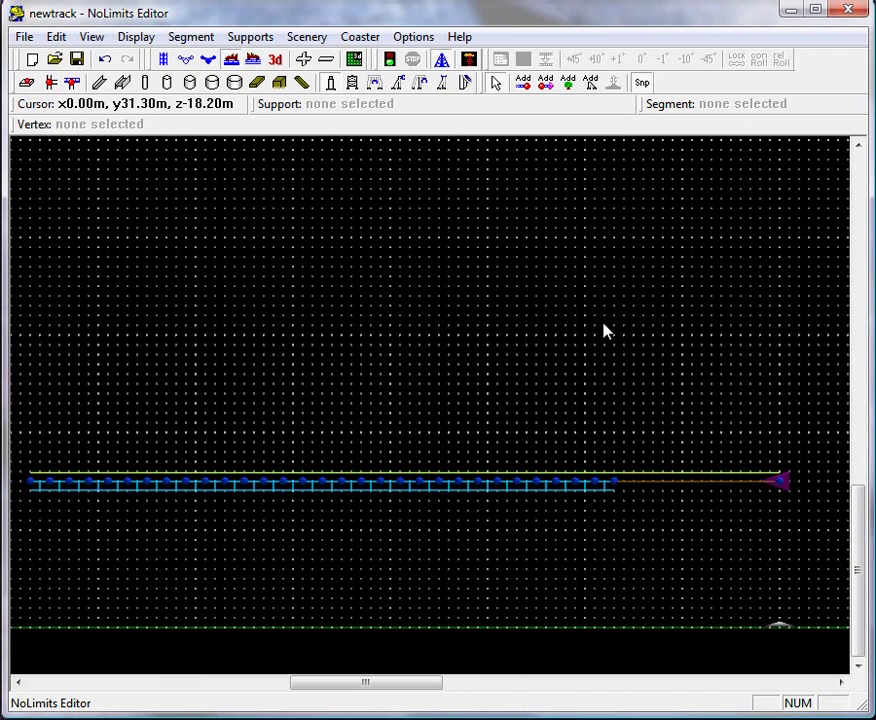
left_click_drag(46, 459, 598, 518)
key("Delete")
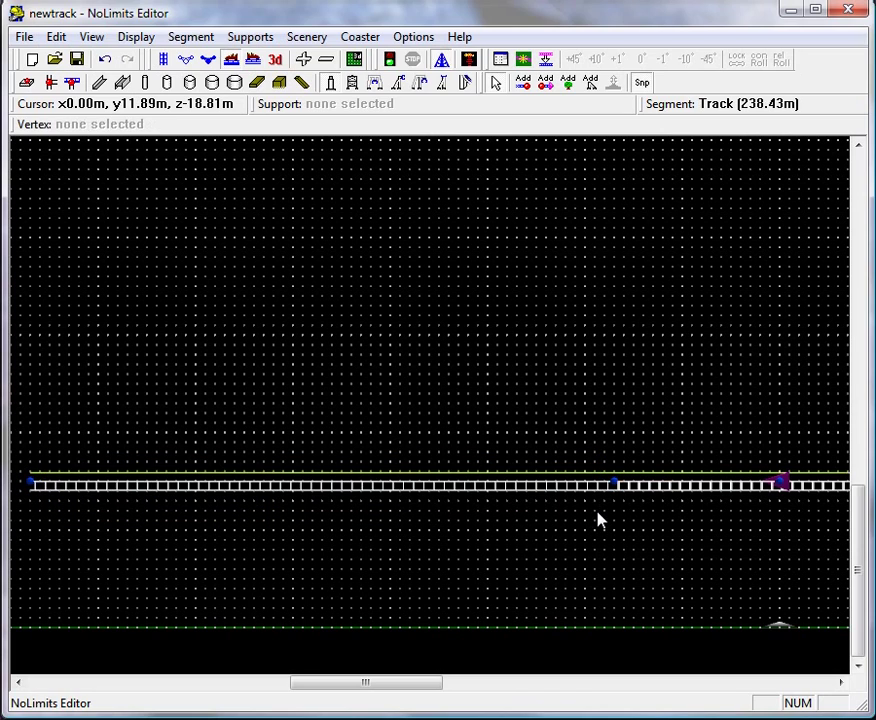
key("Delete")
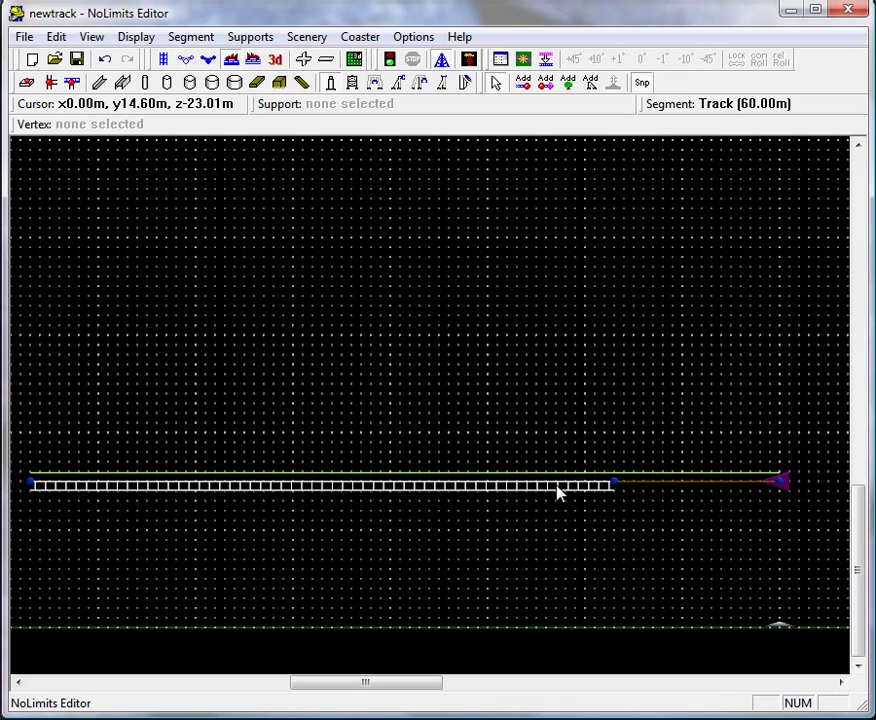
Change the launch segment's type from Track to Transport and deselect it.
key("Delete")
left_click(519, 488)
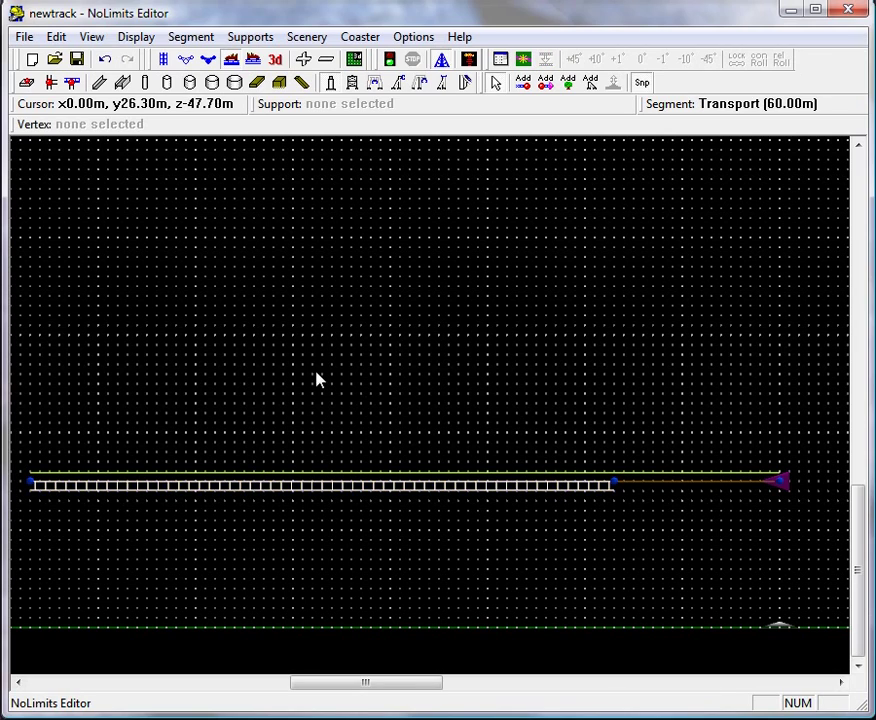
right_click_drag(397, 369, 539, 365)
left_click(485, 518)
Insert the ride.nlelem element at the open end of the launch segment and switch to the overhead view.
right_click_drag(429, 369, 586, 369)
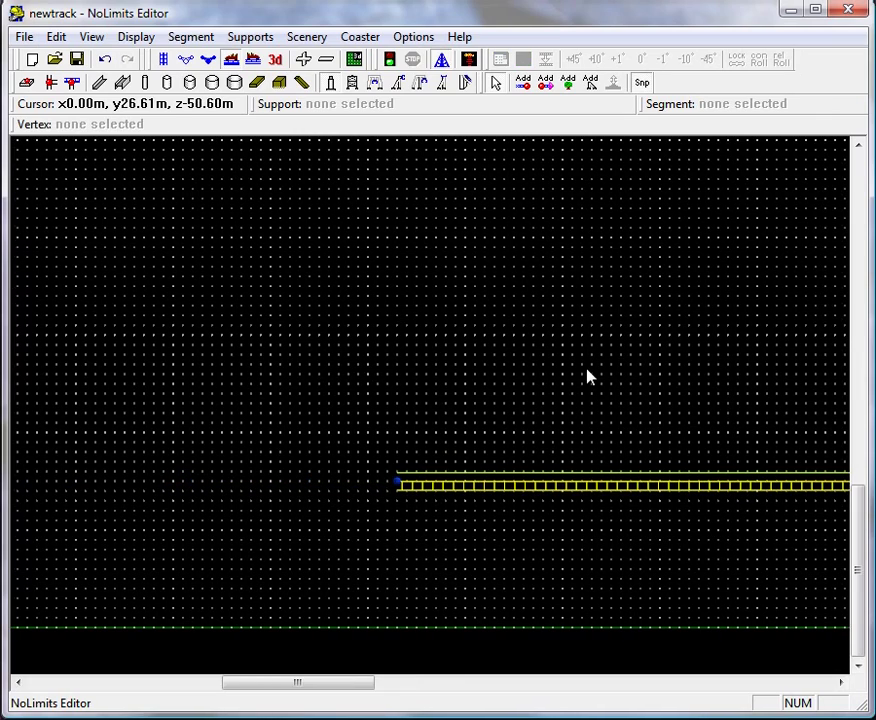
left_click(24, 36)
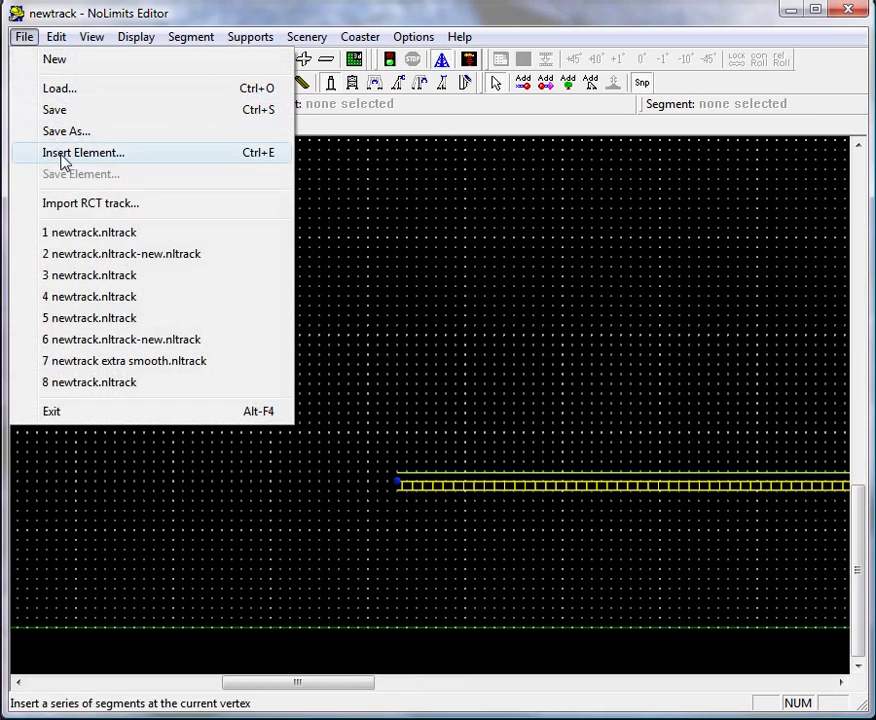
left_click(64, 152)
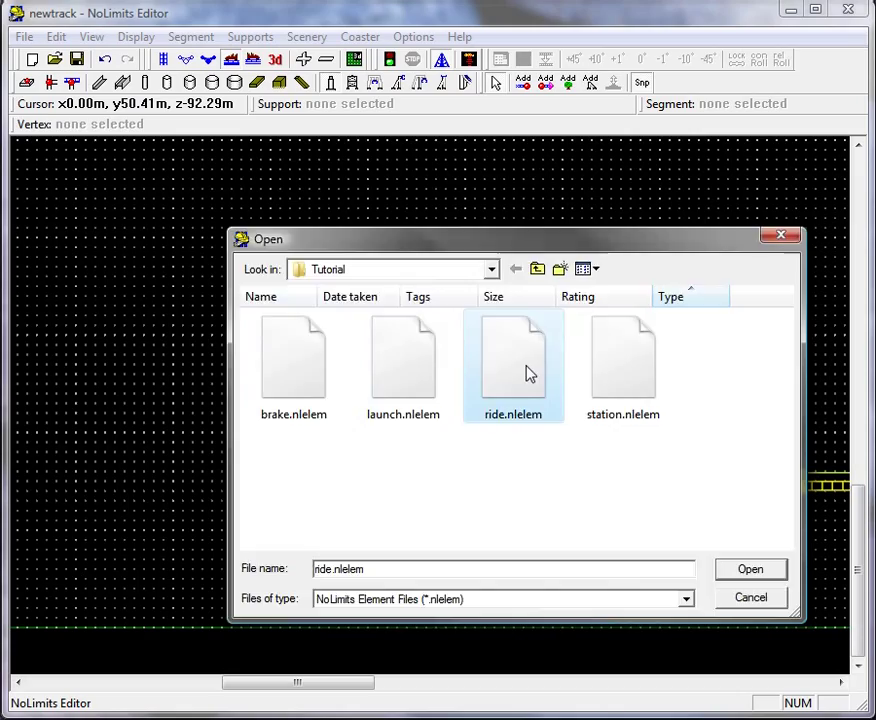
double_click(528, 372)
left_click(573, 340)
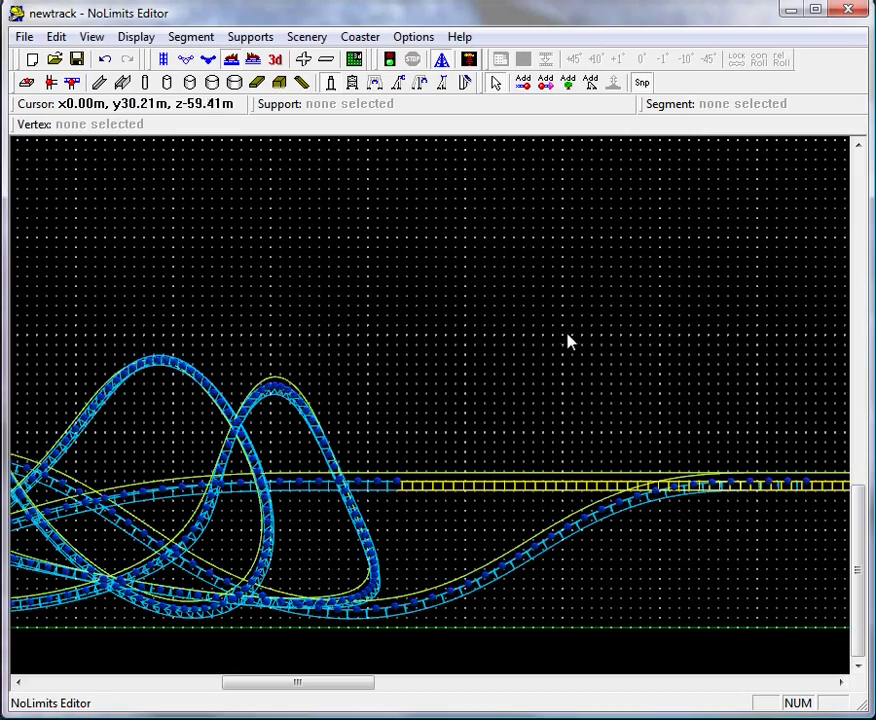
right_click_drag(328, 329, 288, 307)
right_click_drag(597, 304, 353, 292)
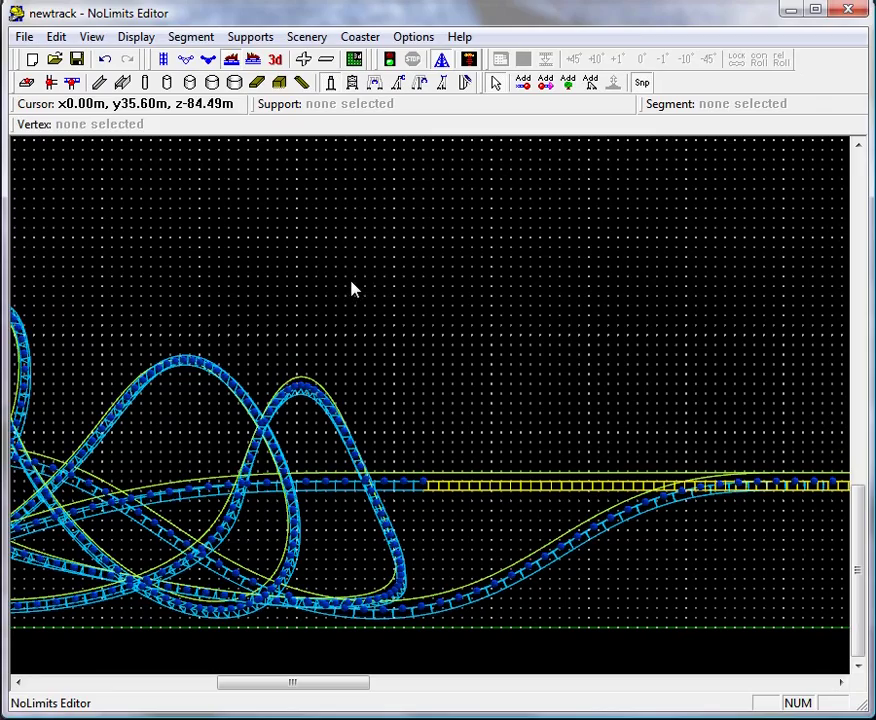
left_click(231, 59)
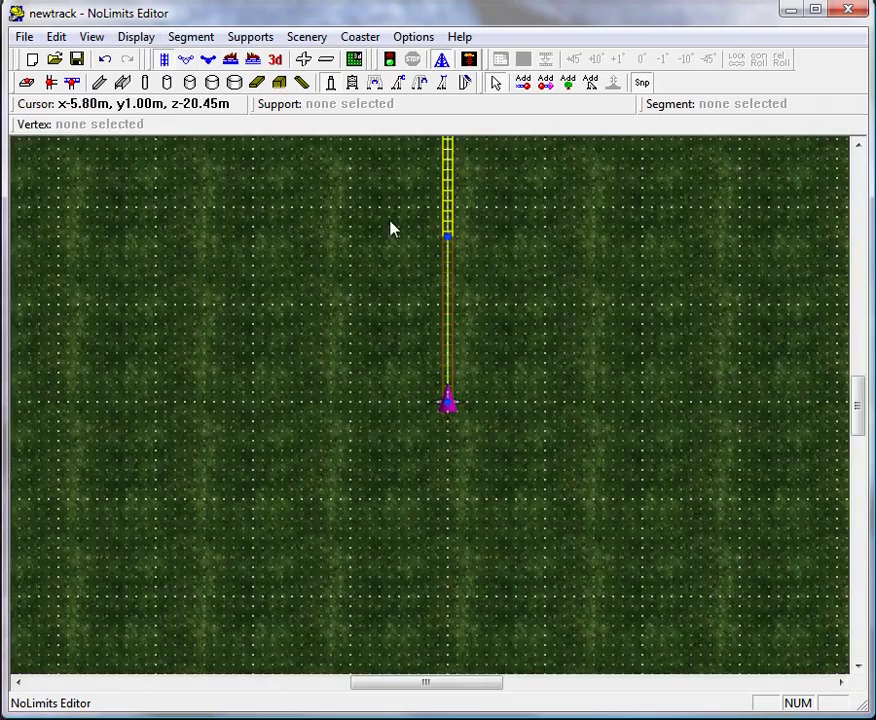
right_click_drag(392, 210, 208, 570)
right_click_drag(266, 325, 247, 383)
left_click(22, 36)
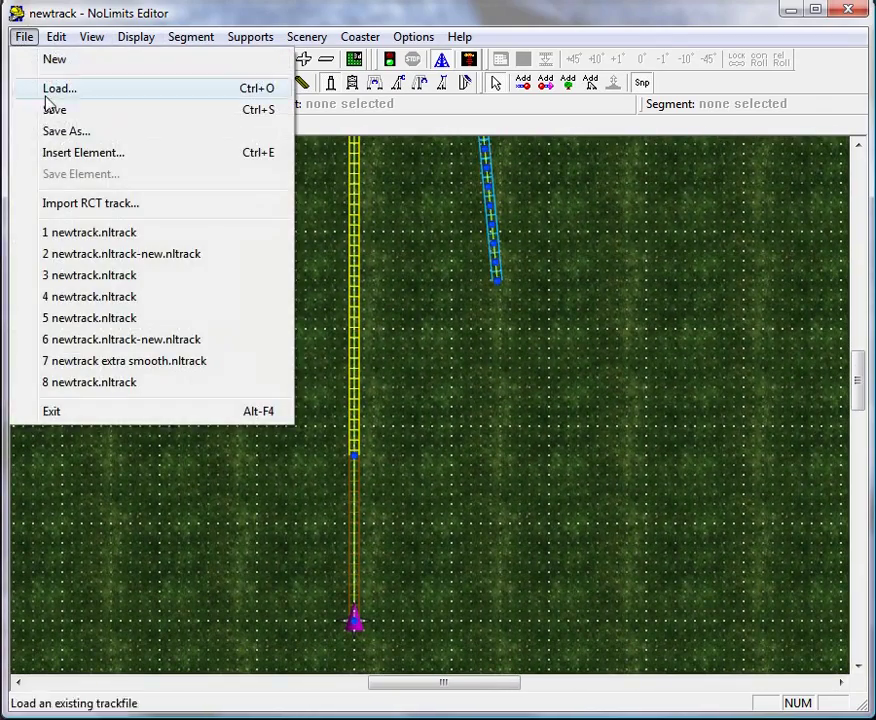
left_click(70, 153)
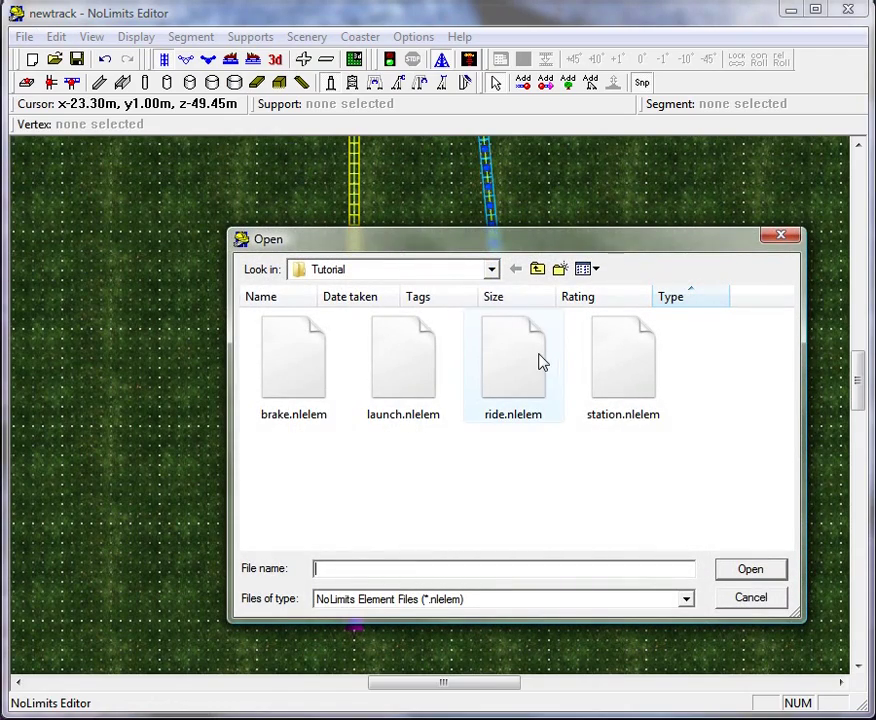
double_click(285, 362)
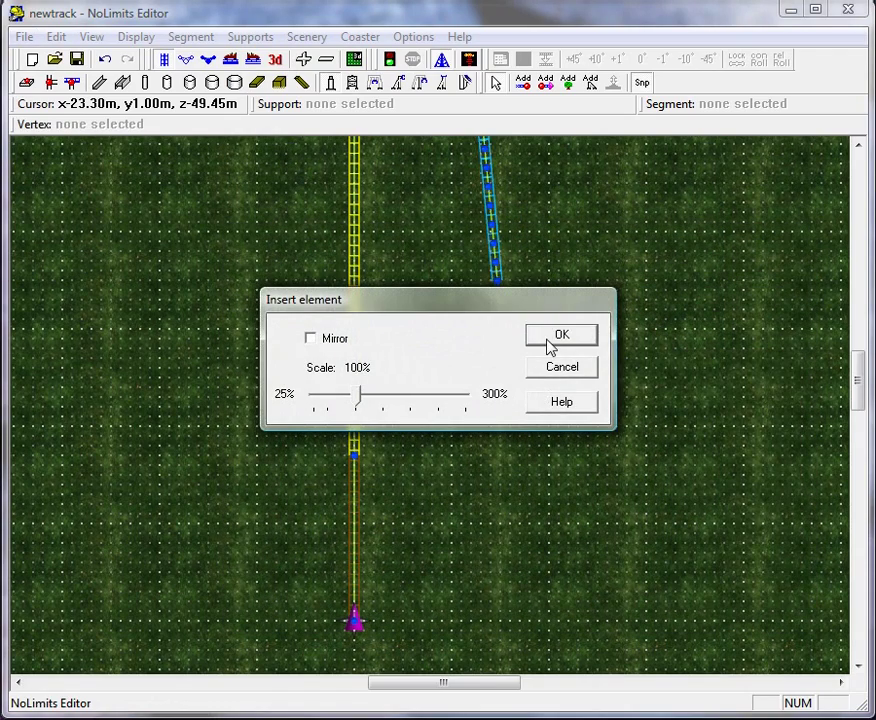
left_click(565, 369)
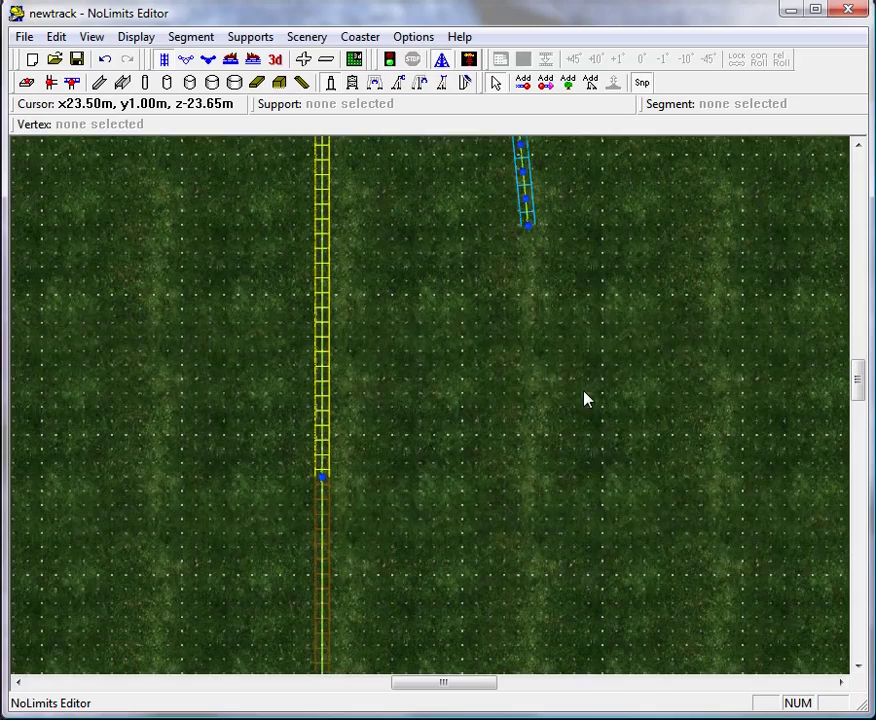
Insert the brake.nlelem element at the open end of the ride with the default insertion options.
mouse_move(548, 392)
right_mouse_down()
mouse_move(471, 391)
mouse_move(449, 309)
right_mouse_up()
left_click(23, 36)
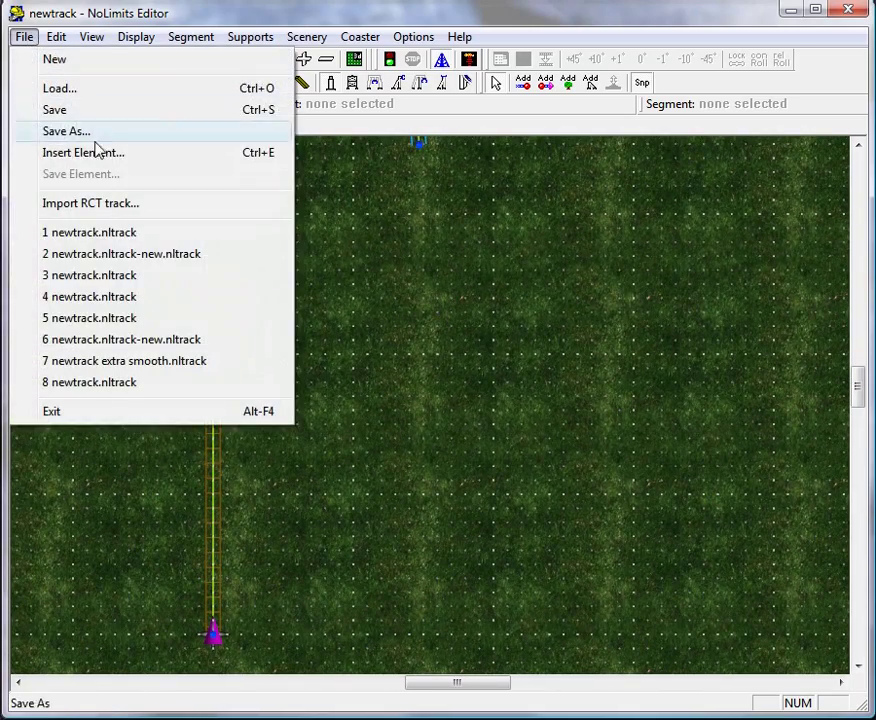
left_click(100, 157)
double_click(301, 366)
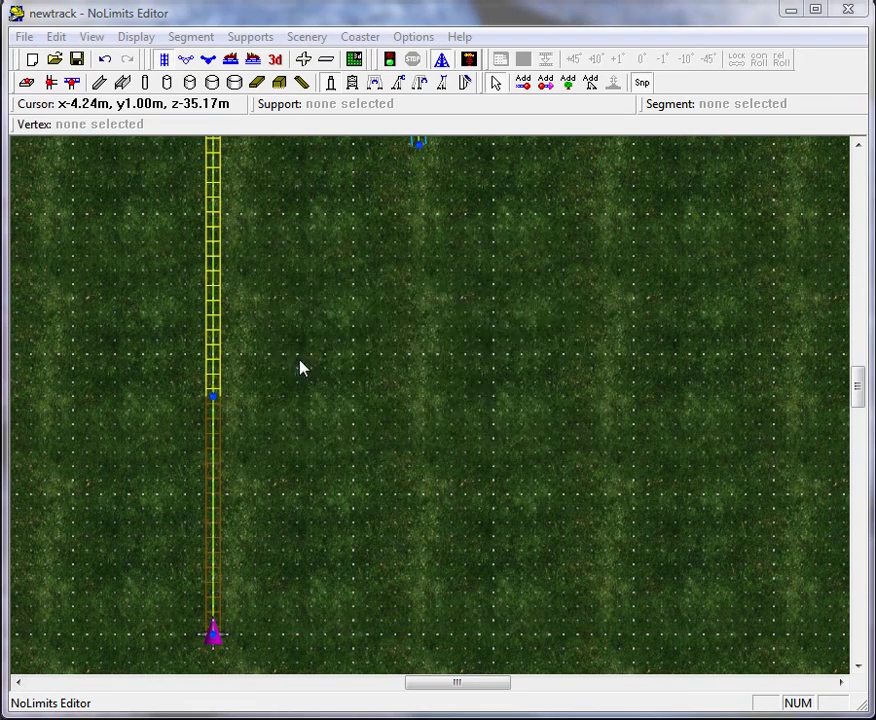
left_click(561, 339)
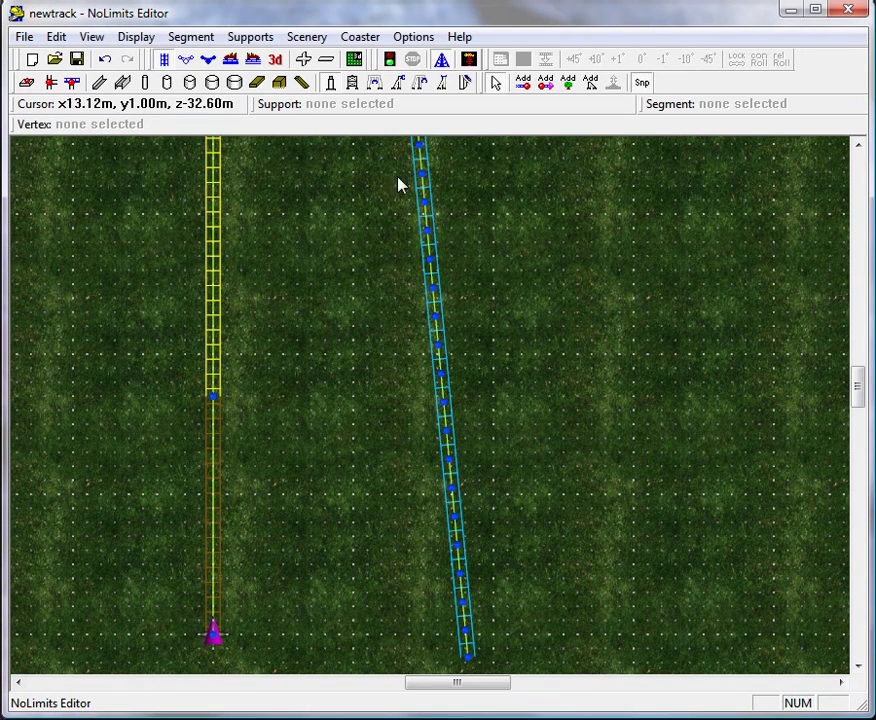
Reduce the inserted brake run to one straight segment between its end vertices and set its type to Brake.
left_click_drag(401, 162, 530, 648)
left_click(469, 586)
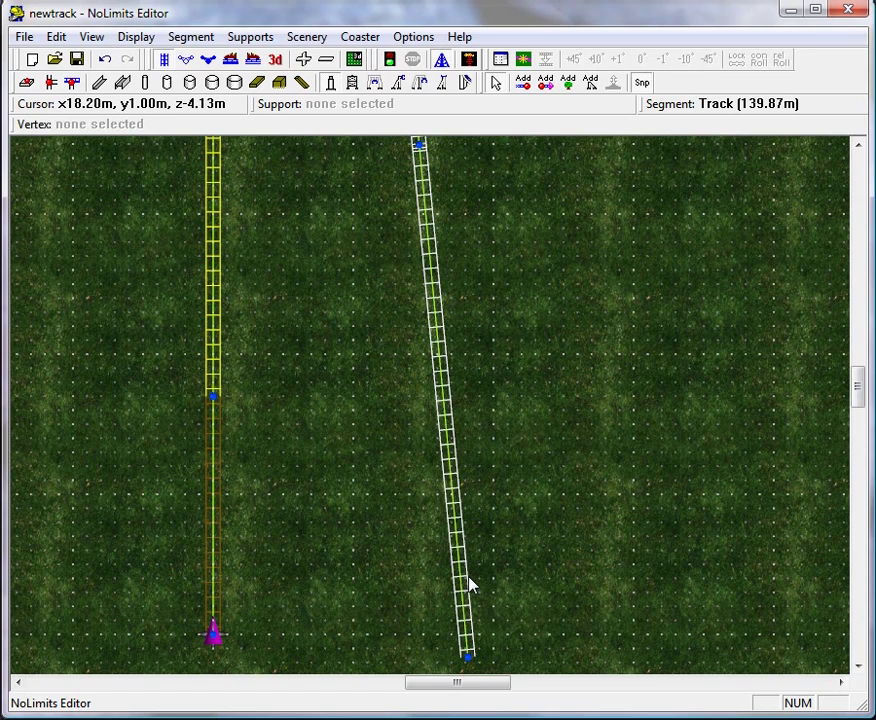
left_click(500, 532)
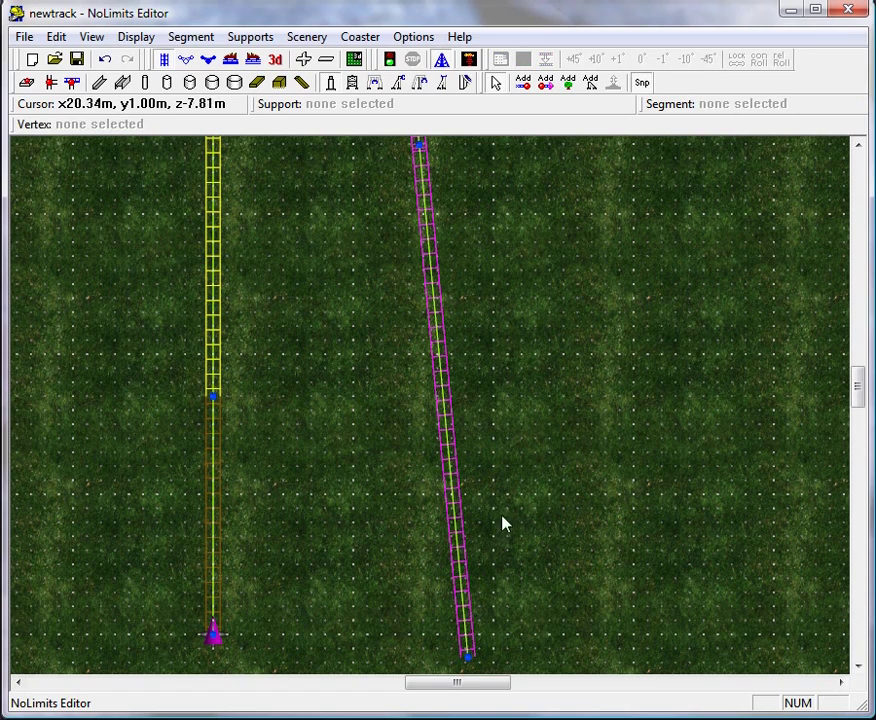
left_click(464, 485)
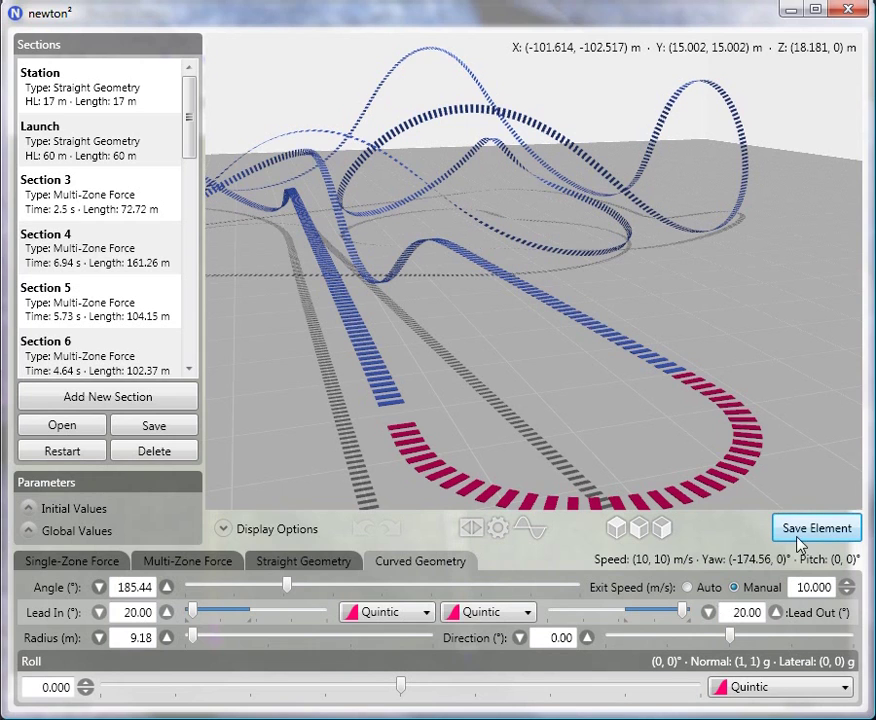
Switch to newton² and save only the Final Turn section as the element "turn" in the Tutorial folder with 2 m segments and continuous roll.
left_click(815, 529)
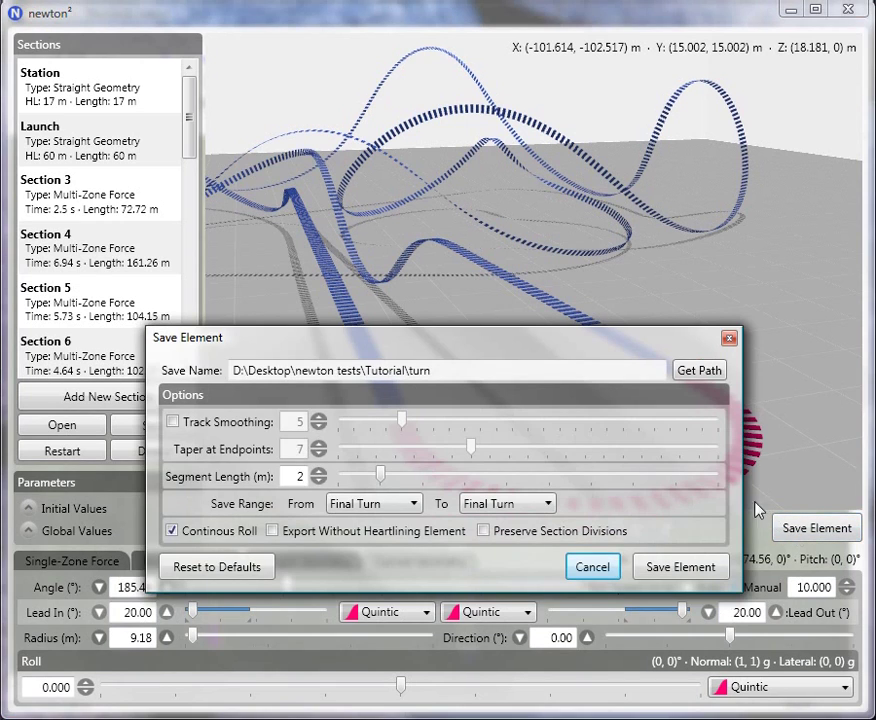
left_click(678, 567)
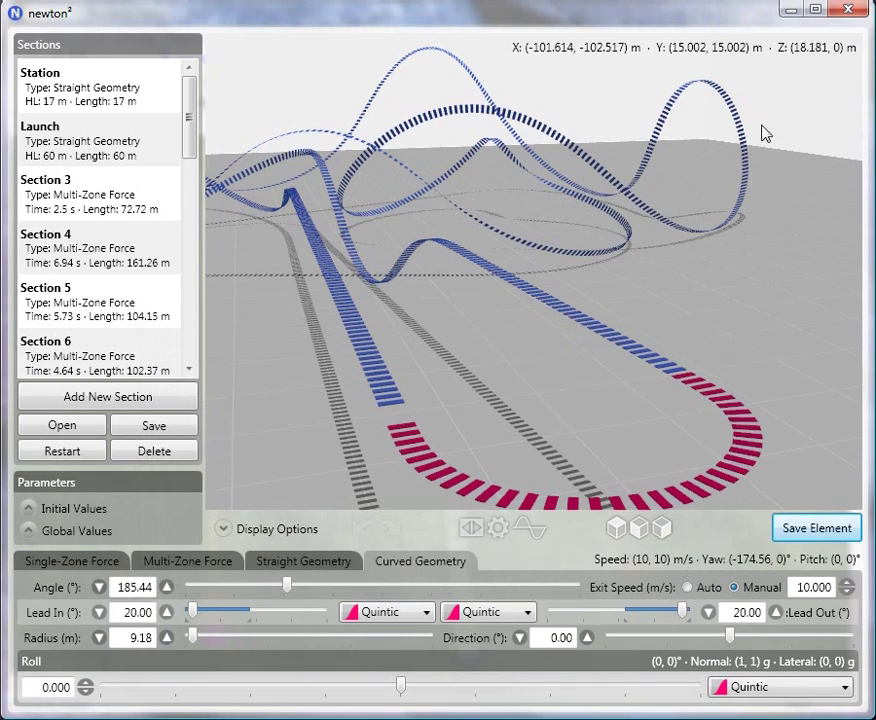
left_click(790, 12)
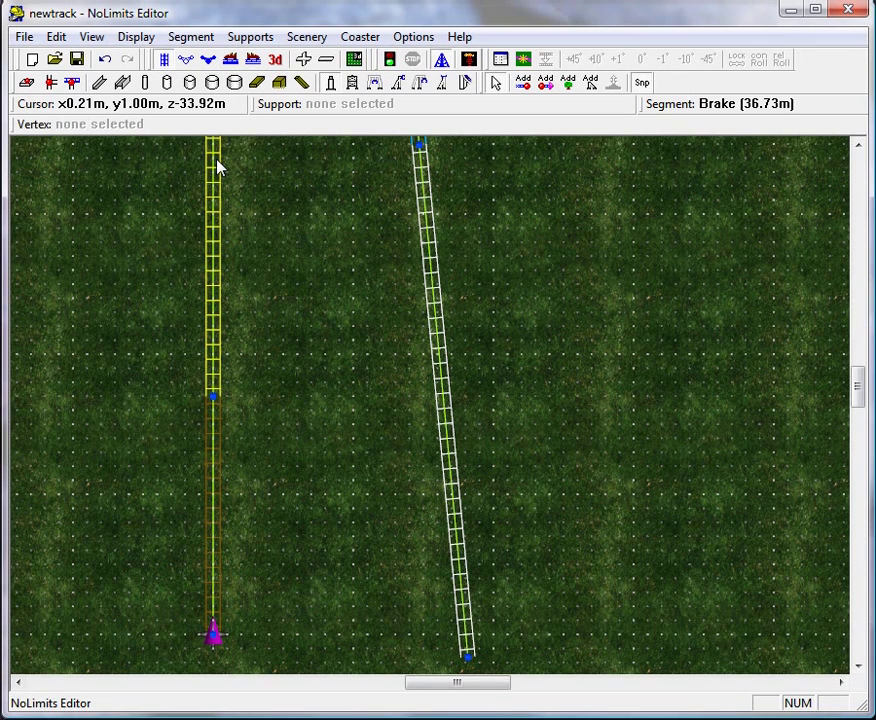
In NoLimits Editor, insert the turn.nlelem element at the open end of the brake segment with the default insertion options.
left_click(23, 36)
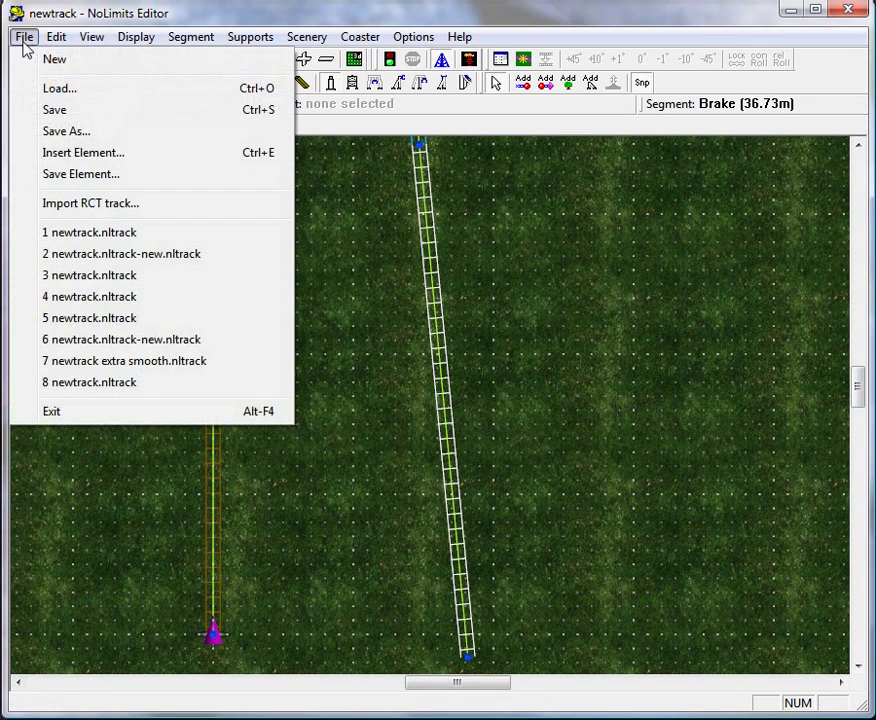
left_click(78, 155)
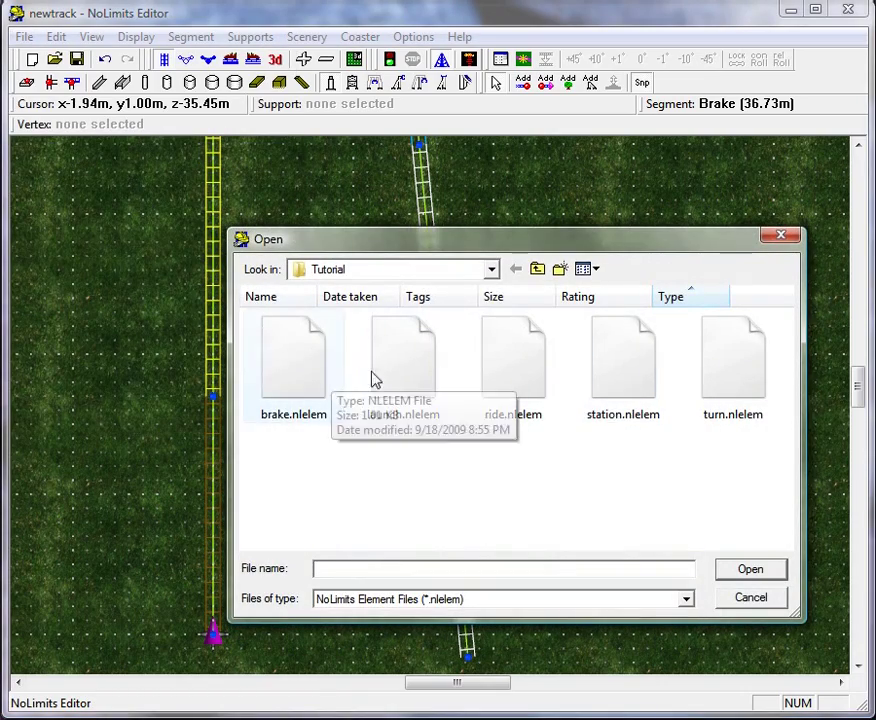
double_click(722, 378)
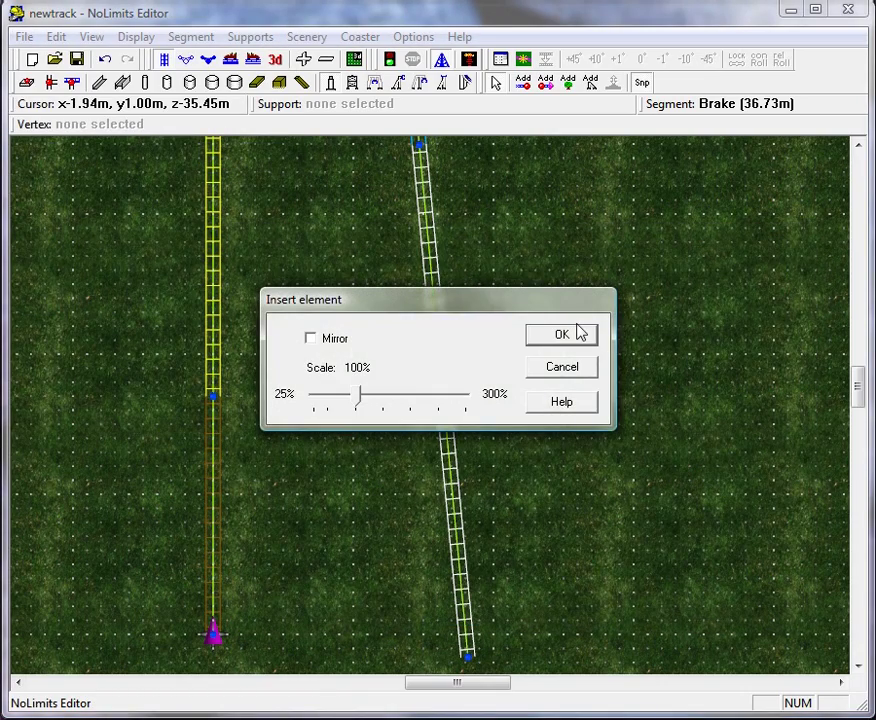
left_click(571, 336)
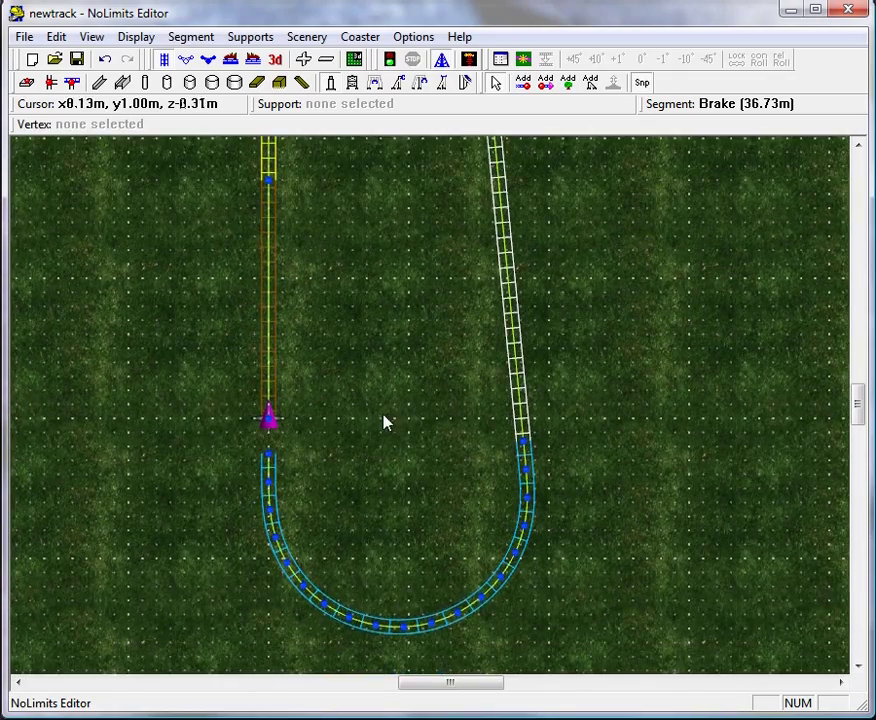
Change the type of the curved turn segment from Track to Transport.
right_click_drag(386, 422, 481, 409)
right_click_drag(424, 481, 379, 401)
left_click_drag(270, 385, 622, 602)
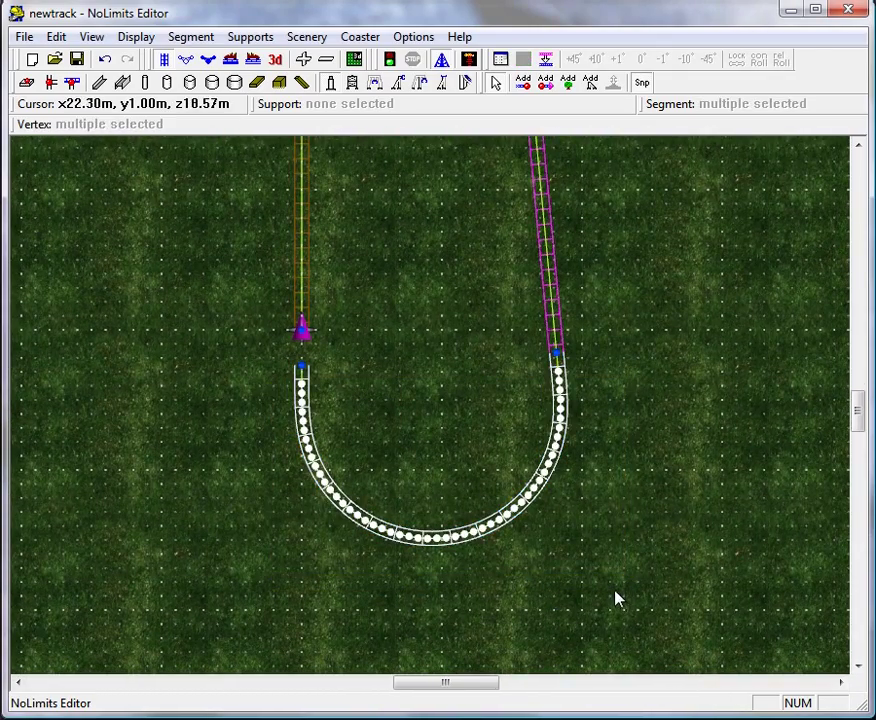
left_click(615, 591)
left_click(458, 469)
Close the gap between the turn's end and the station's start with a connecting segment and straighten it.
right_click_drag(416, 376, 475, 475)
scroll(474, 473, "up", 3)
right_click_drag(546, 421, 571, 402)
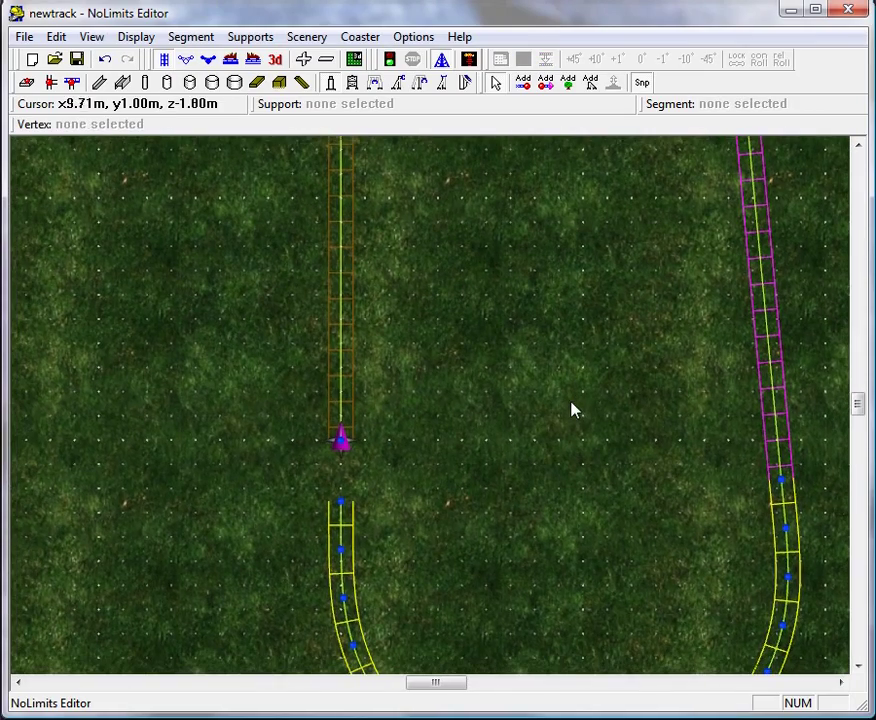
key("c")
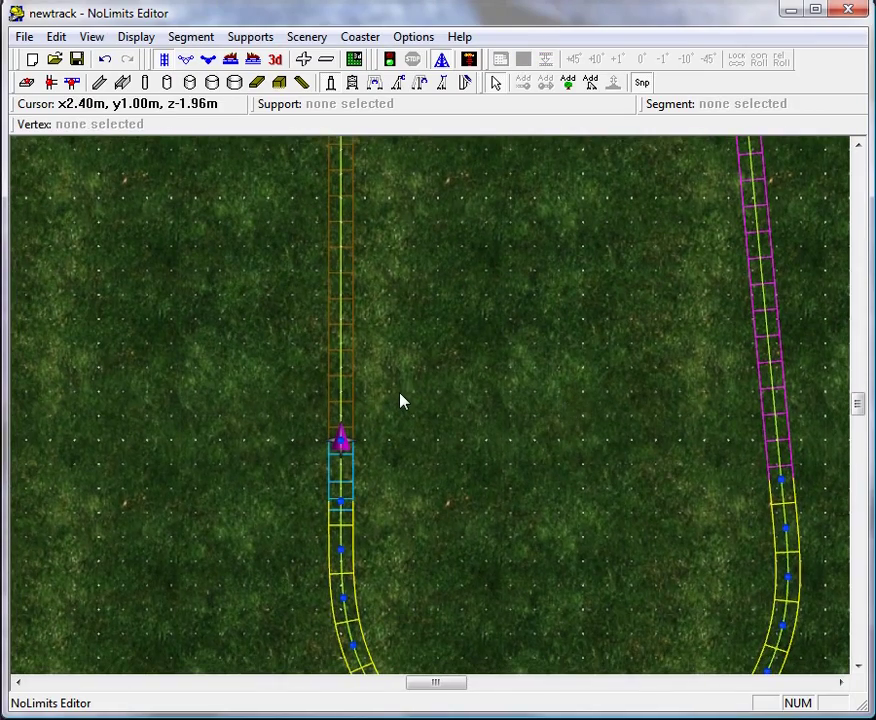
left_click(350, 484)
key("s")
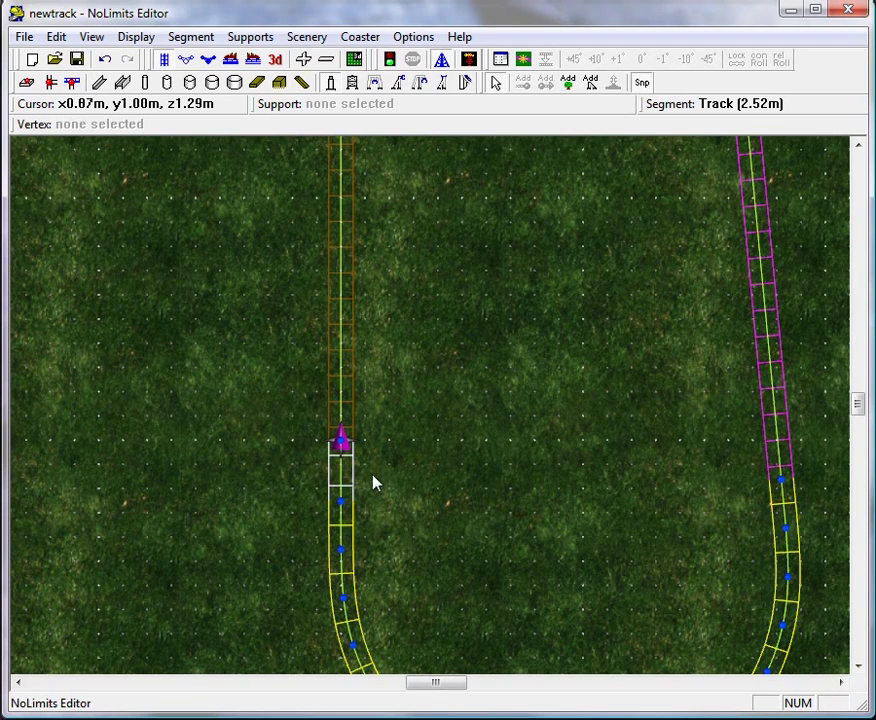
Examine the assembled circuit in the 3D view, moving along the turn to the connection with the station.
left_click(275, 61)
key("Up")
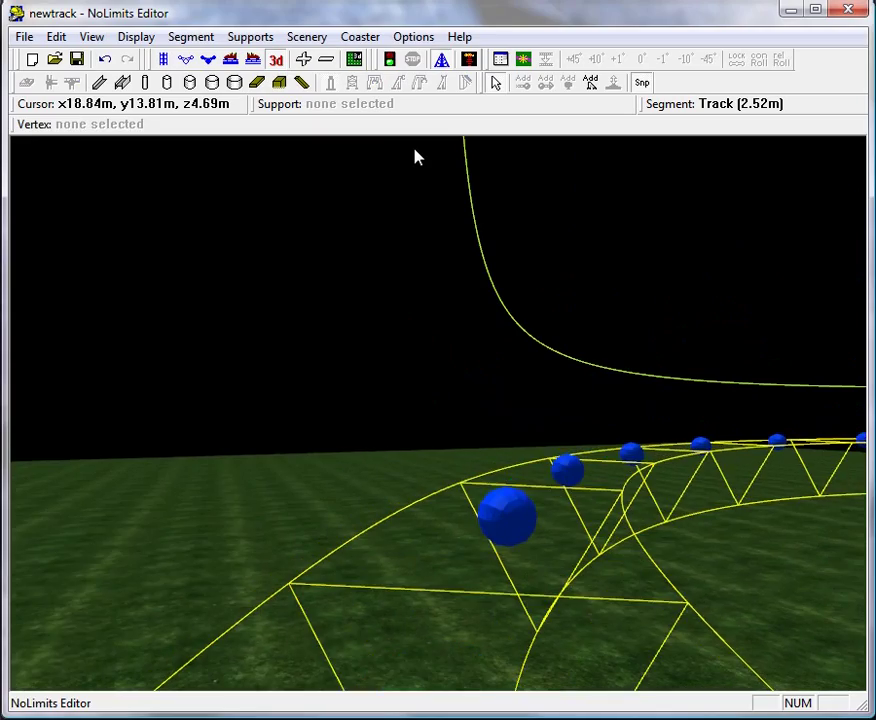
key("Up")
key("Up")
key("Down")
key("Up")
key("Down")
key("Up")
key("Down")
key("Up")
key("Left")
key("Right")
key("Up")
key("Up")
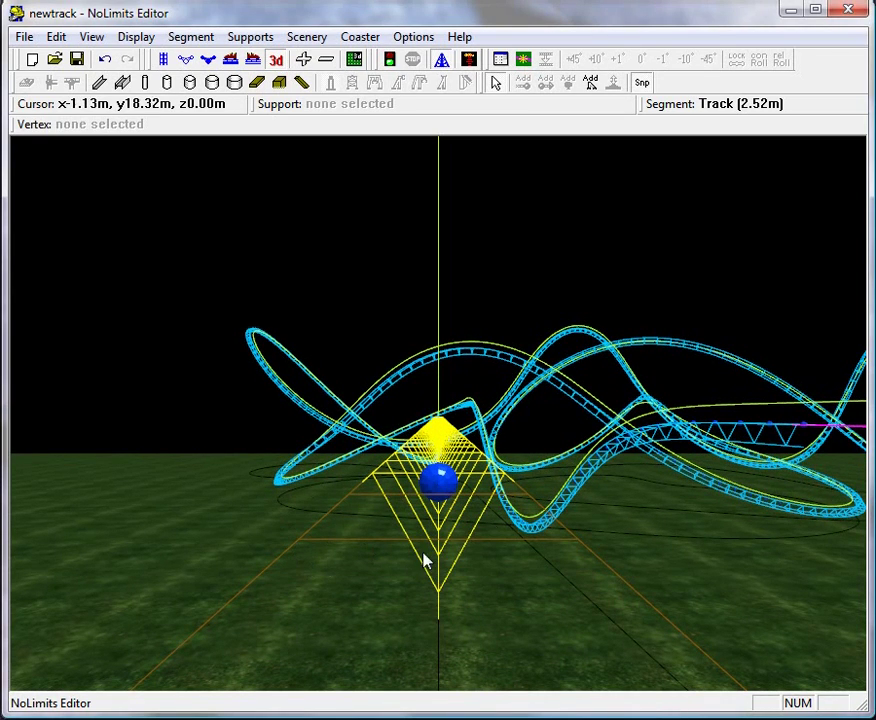